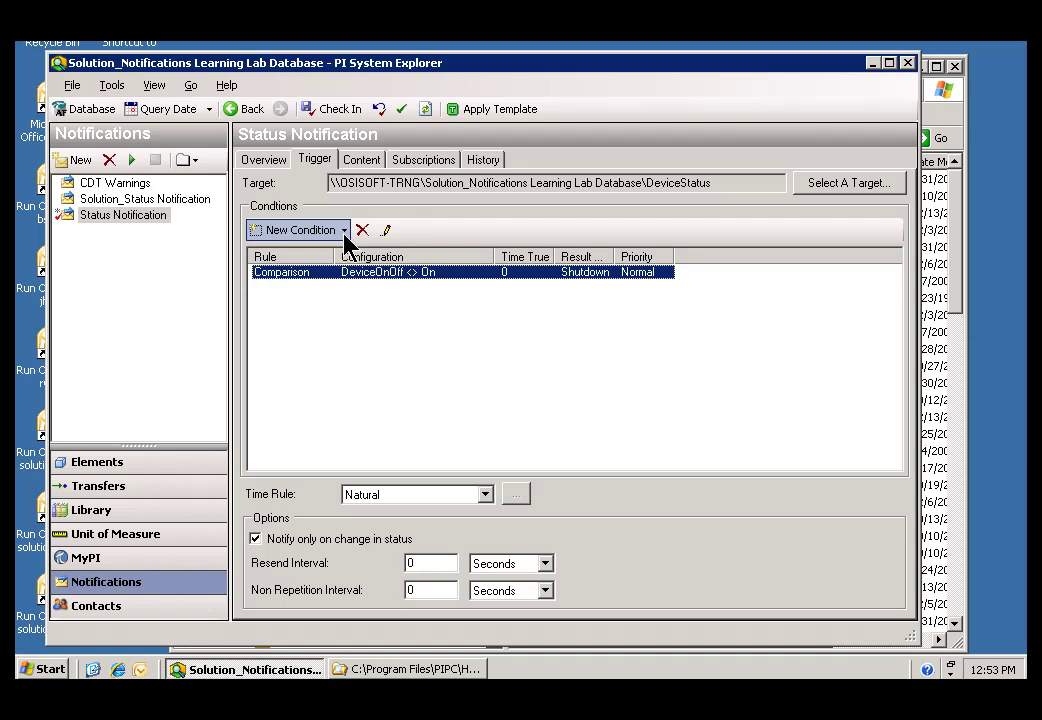
Step: Add a new And Conditions group to the Status Notification trigger
click(344, 232)
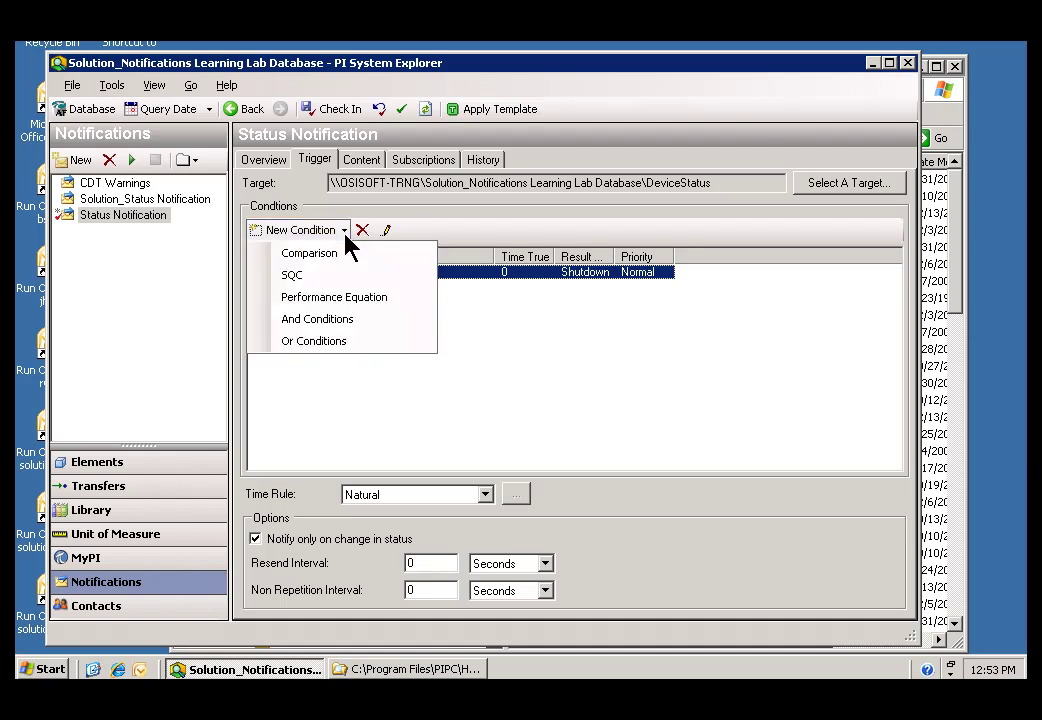
click(320, 322)
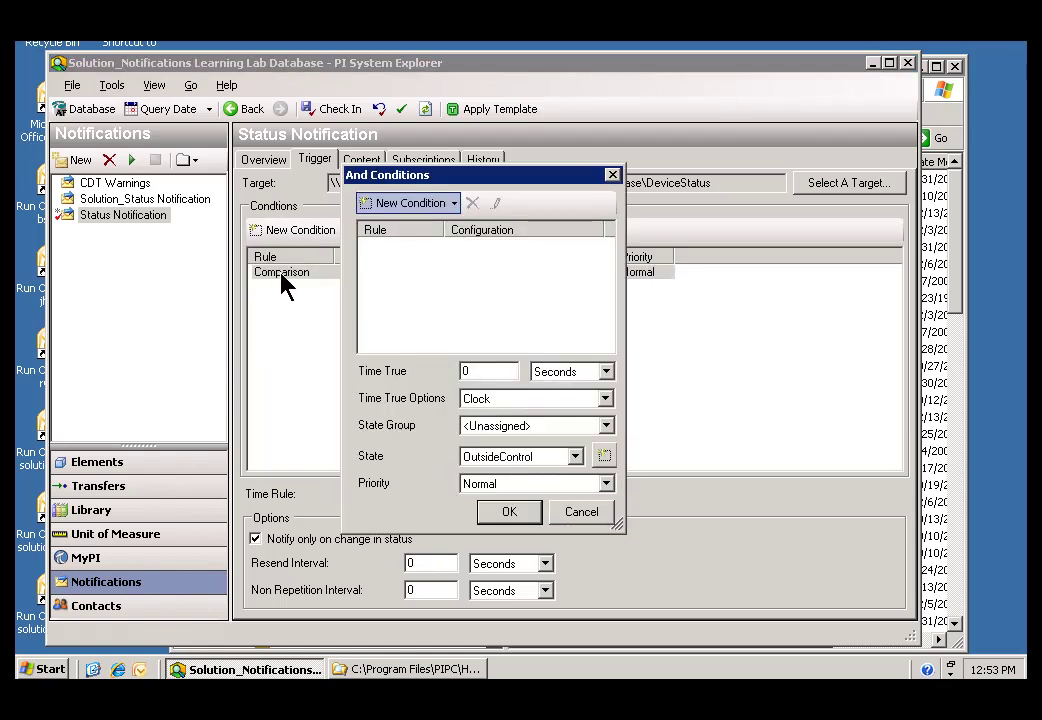
Step: Add a Comparison condition requiring Level > 90
click(455, 204)
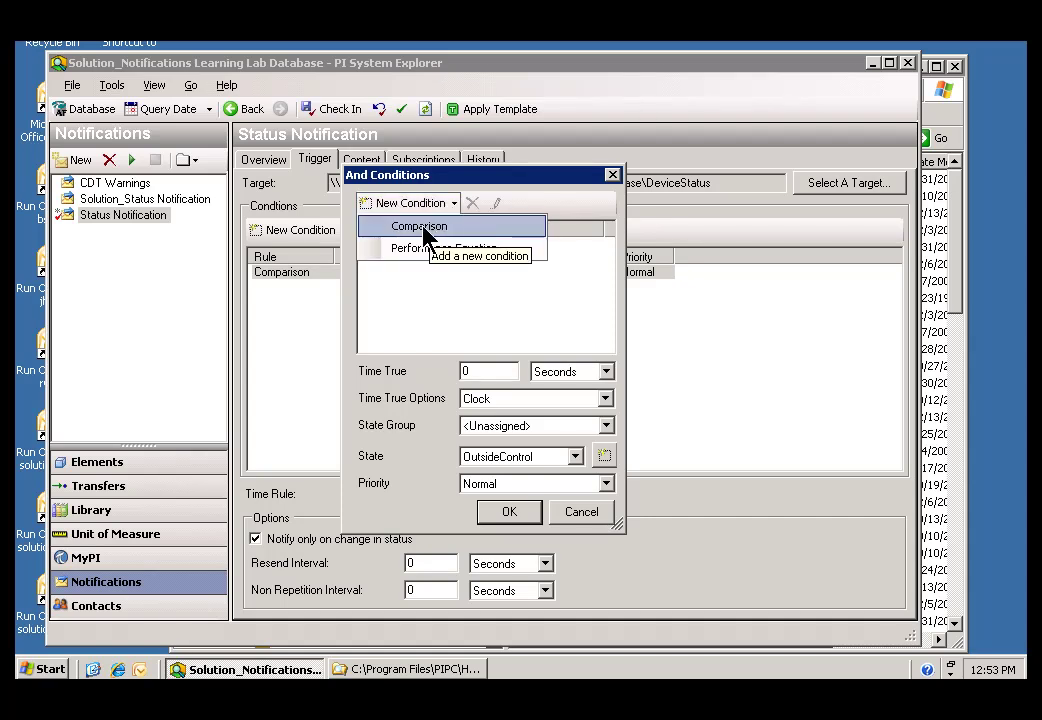
click(424, 228)
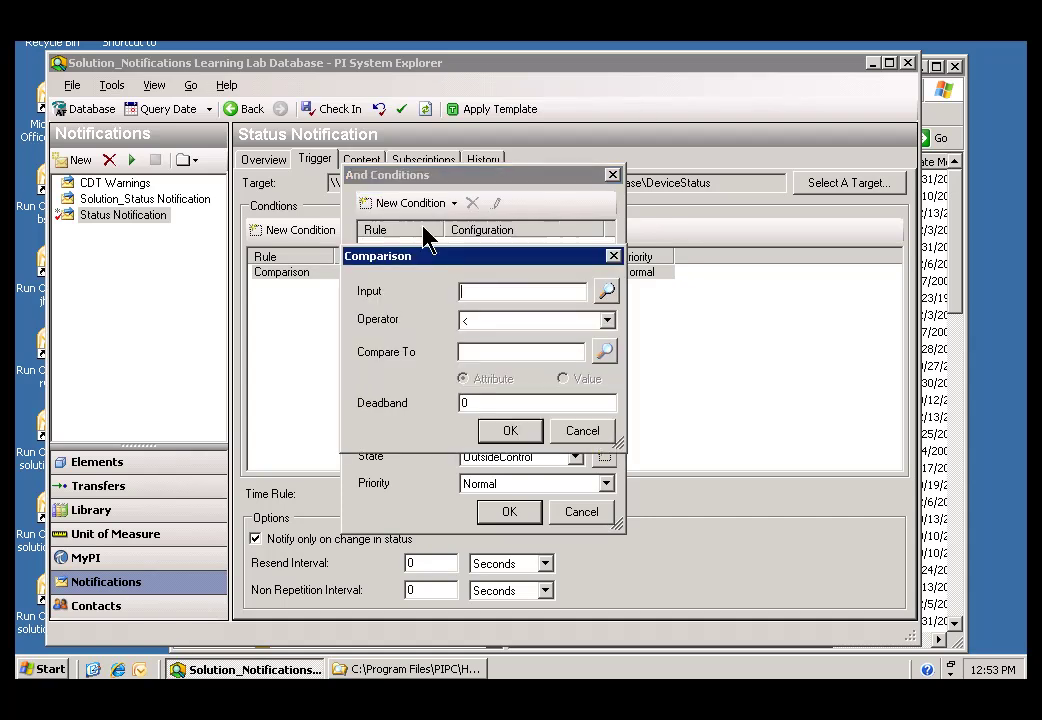
click(606, 291)
click(415, 291)
click(470, 323)
click(448, 432)
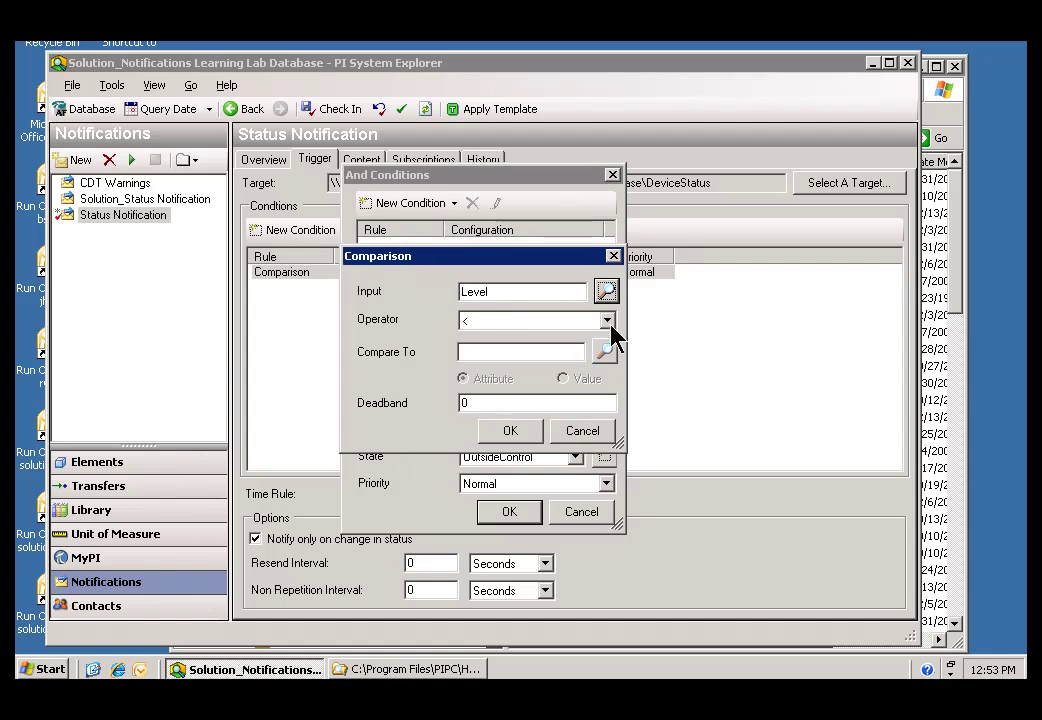
click(607, 320)
click(480, 392)
click(572, 351)
text(90)
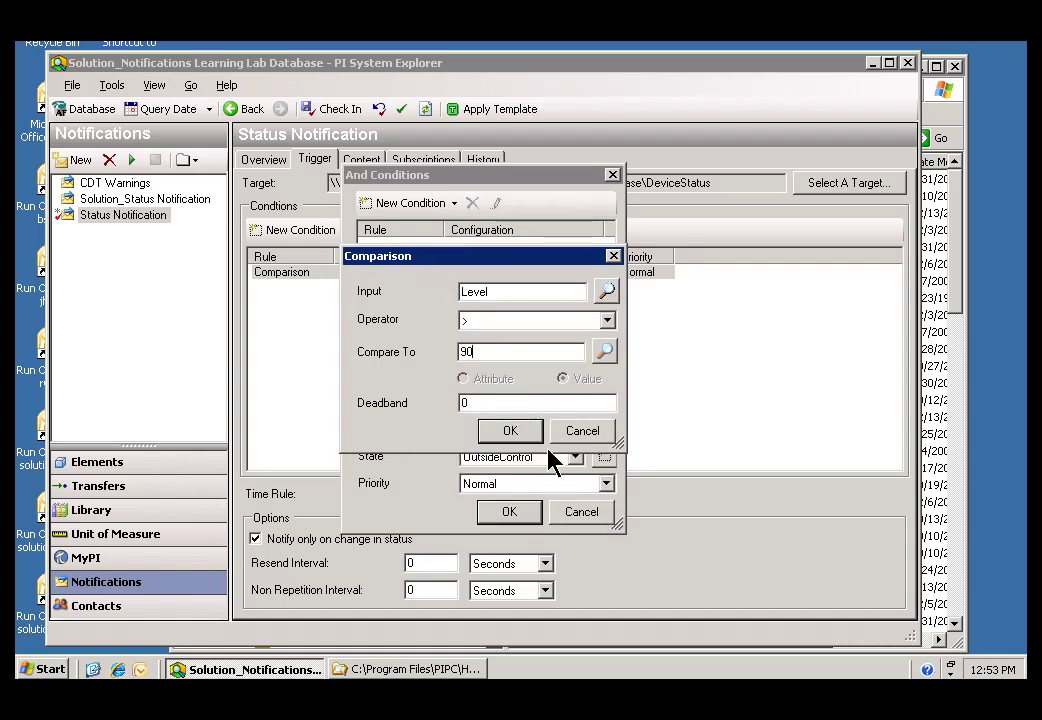
click(512, 432)
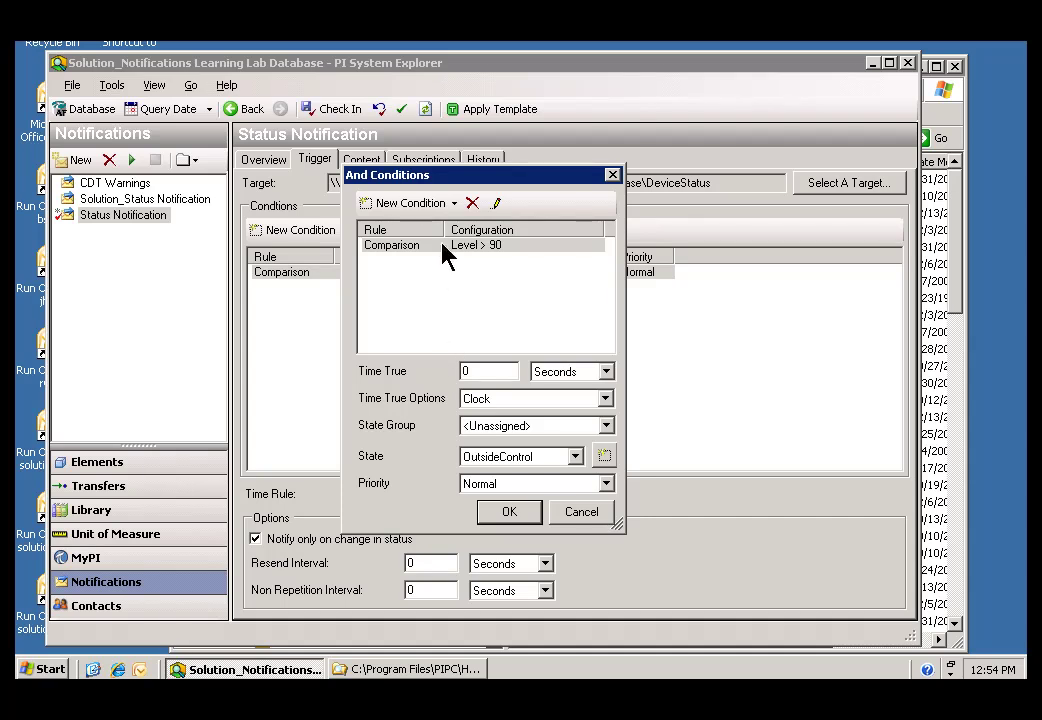
Step: Add a second Comparison condition requiring Temperature > 250
click(454, 204)
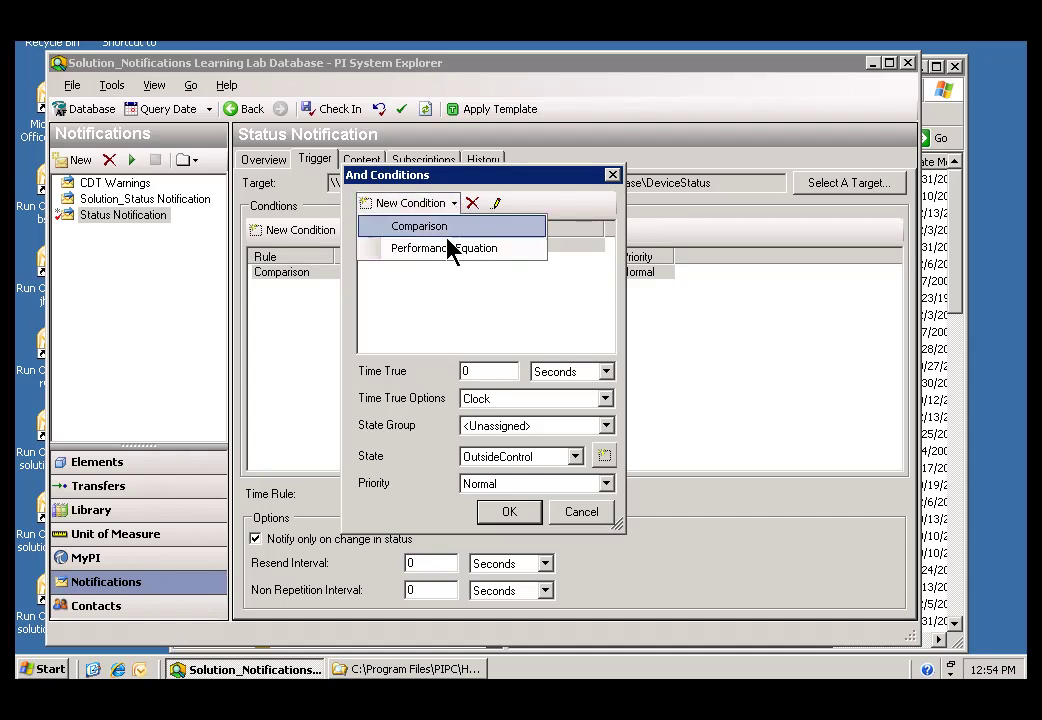
click(428, 230)
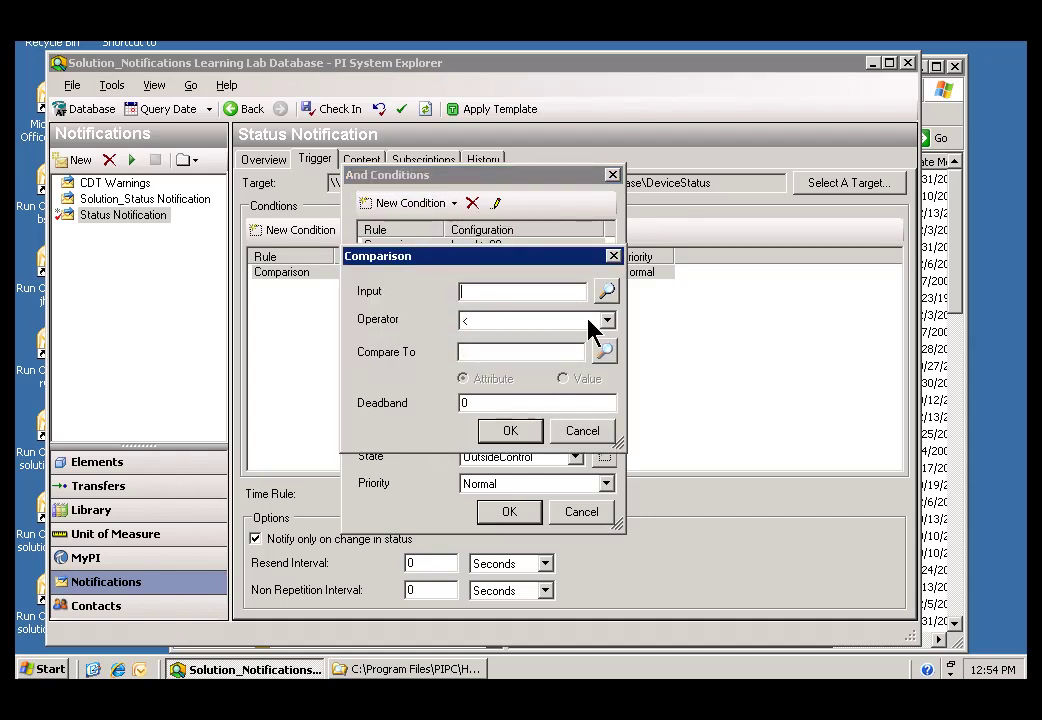
click(606, 291)
click(415, 291)
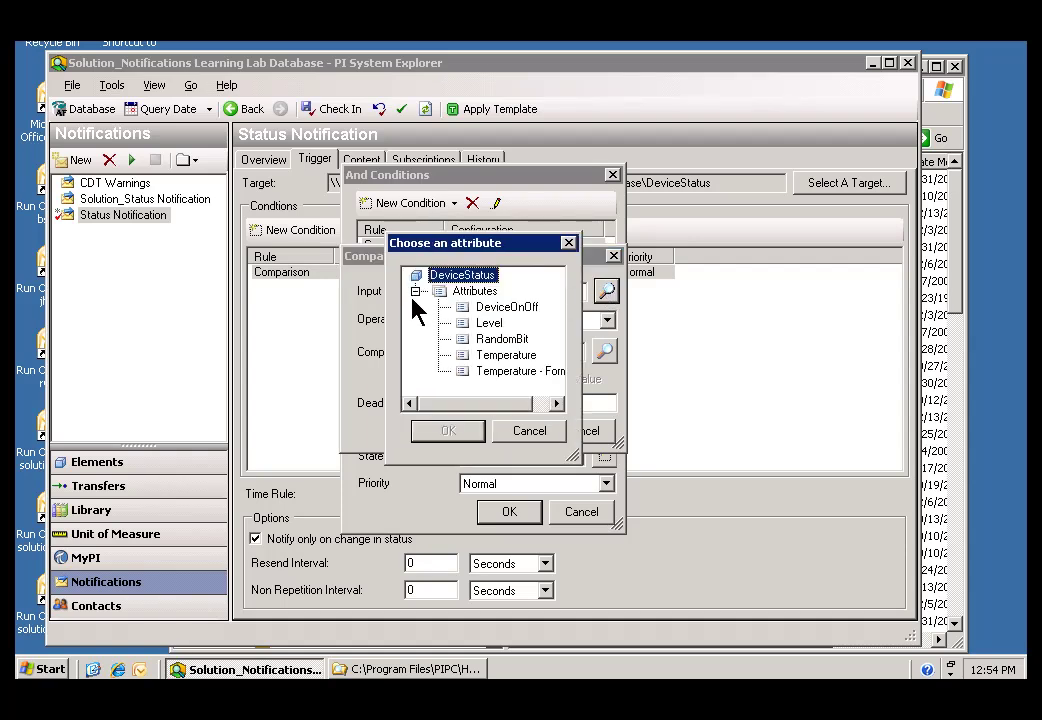
click(470, 358)
click(447, 431)
click(607, 320)
click(517, 387)
click(508, 352)
text(25)
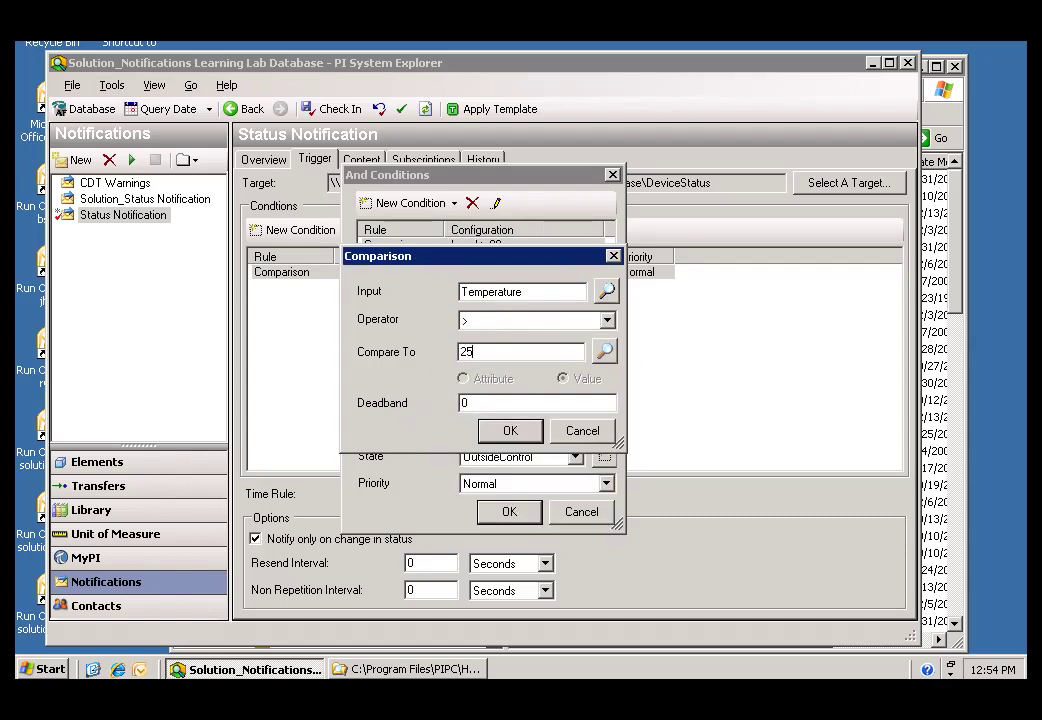
text(0)
click(505, 430)
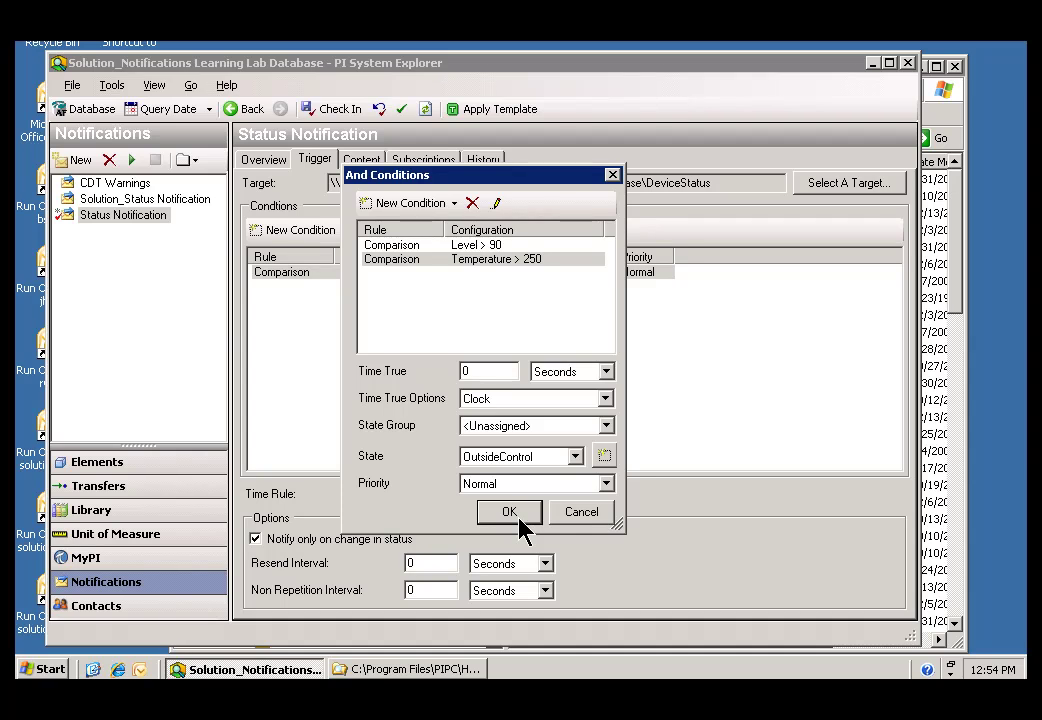
Step: Set Time True to 10 minutes and the resulting state to High, then confirm the And Conditions
double_click(463, 371)
text(10)
click(606, 376)
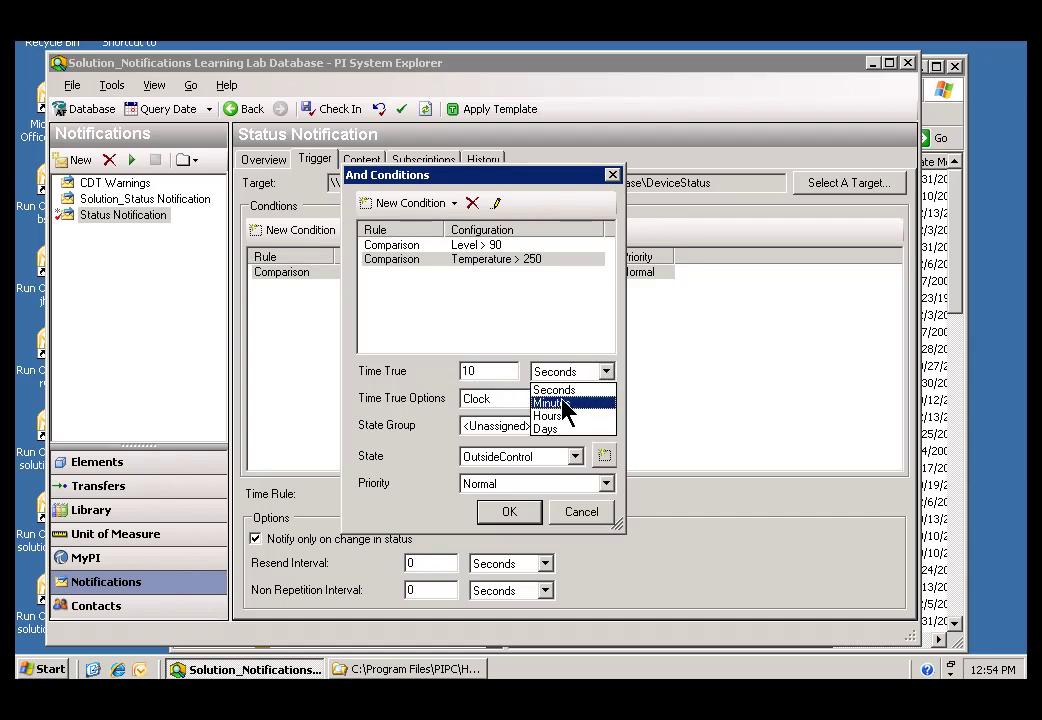
click(556, 403)
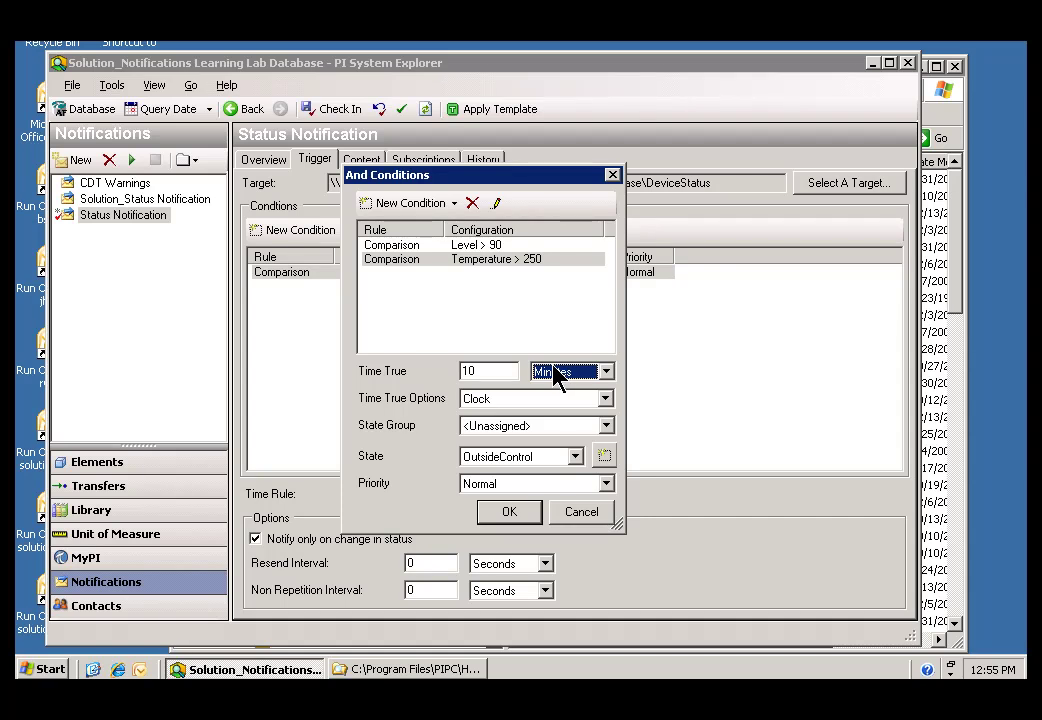
key(Tab)
key(Tab)
key(Tab)
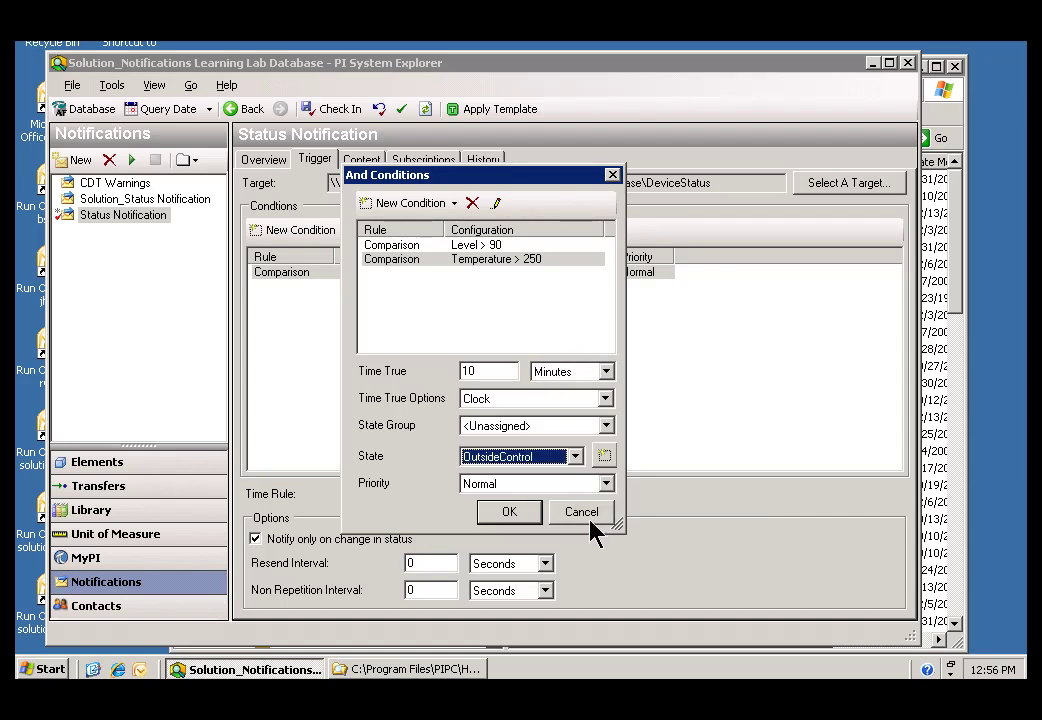
click(575, 457)
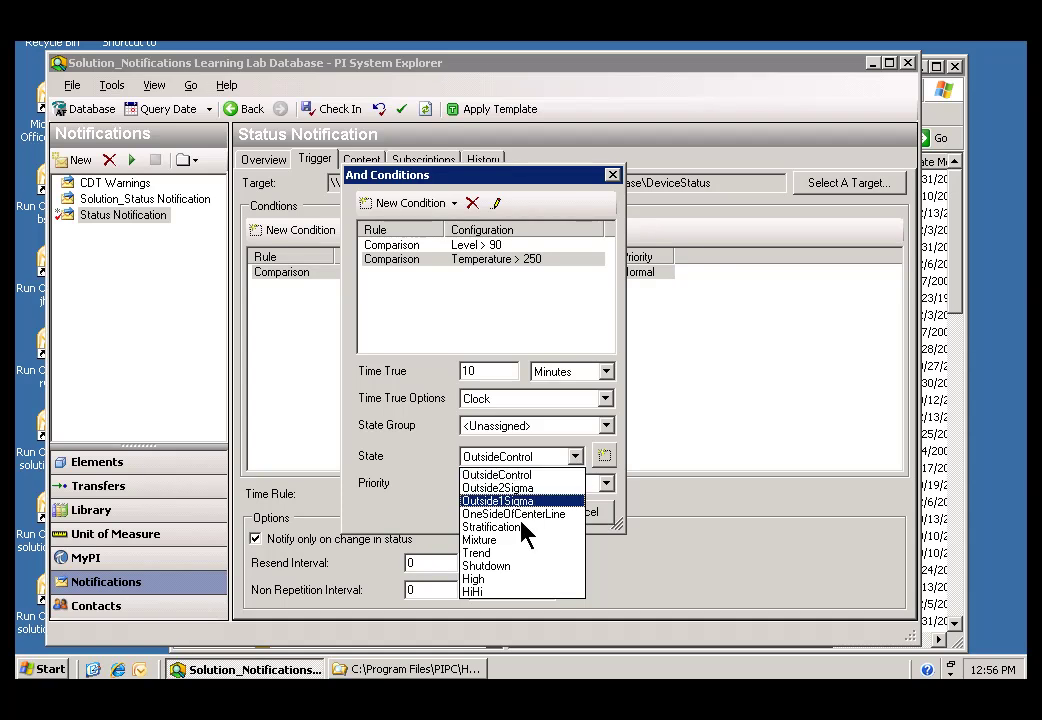
click(485, 580)
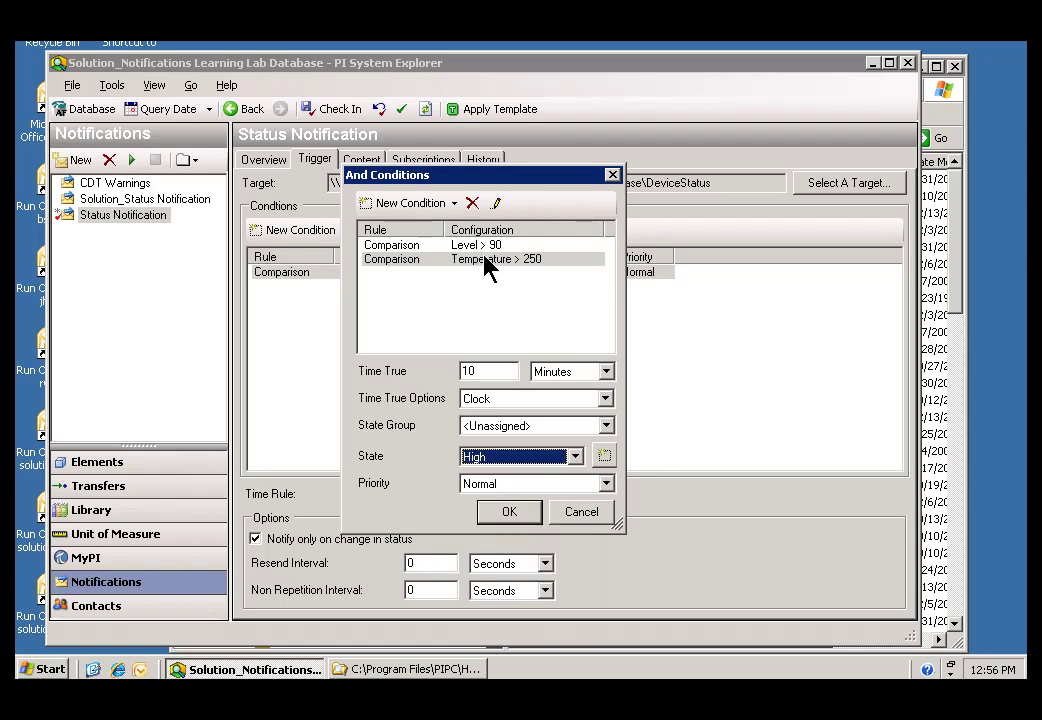
click(503, 517)
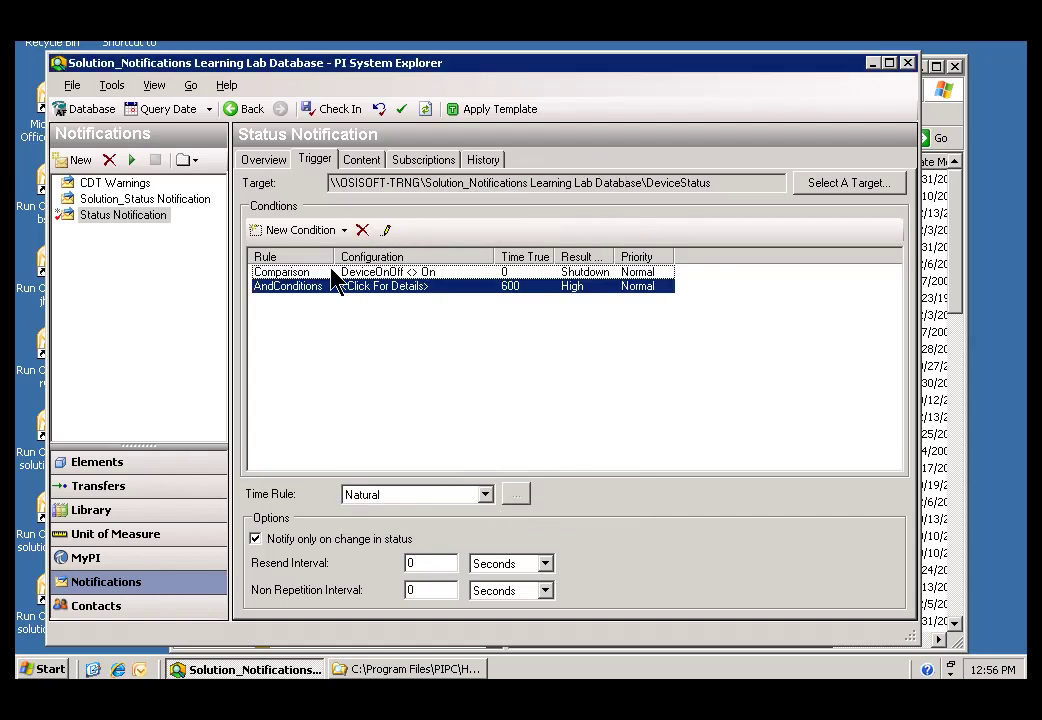
Step: Review the existing trigger conditions, then add a new Performance Equation condition
click(285, 273)
click(285, 287)
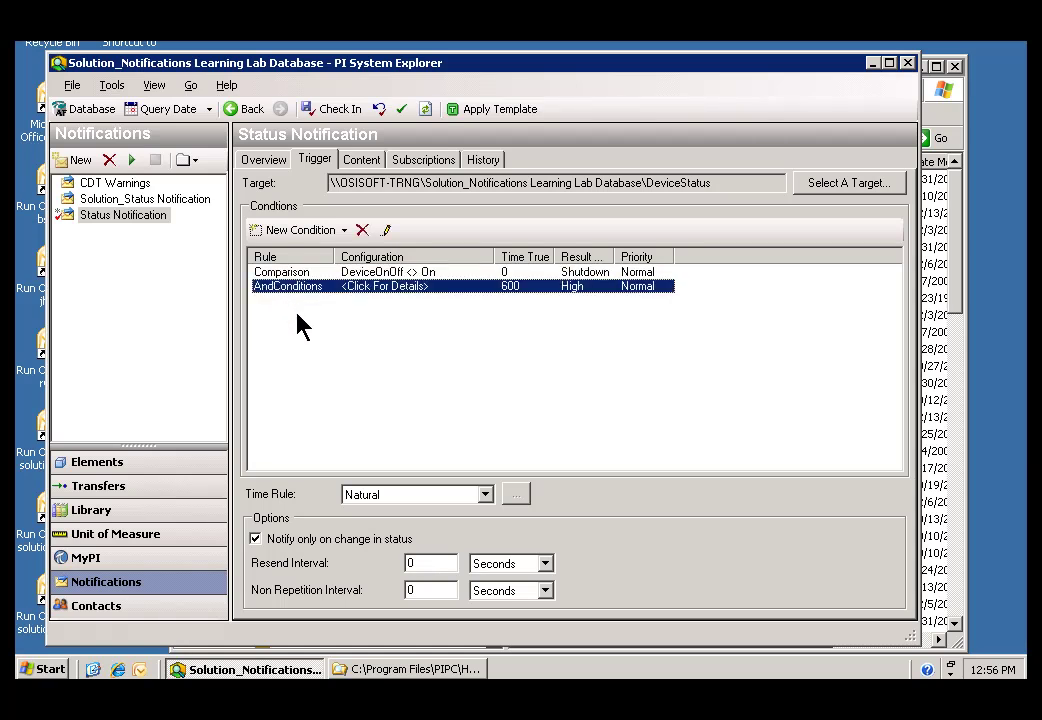
click(285, 324)
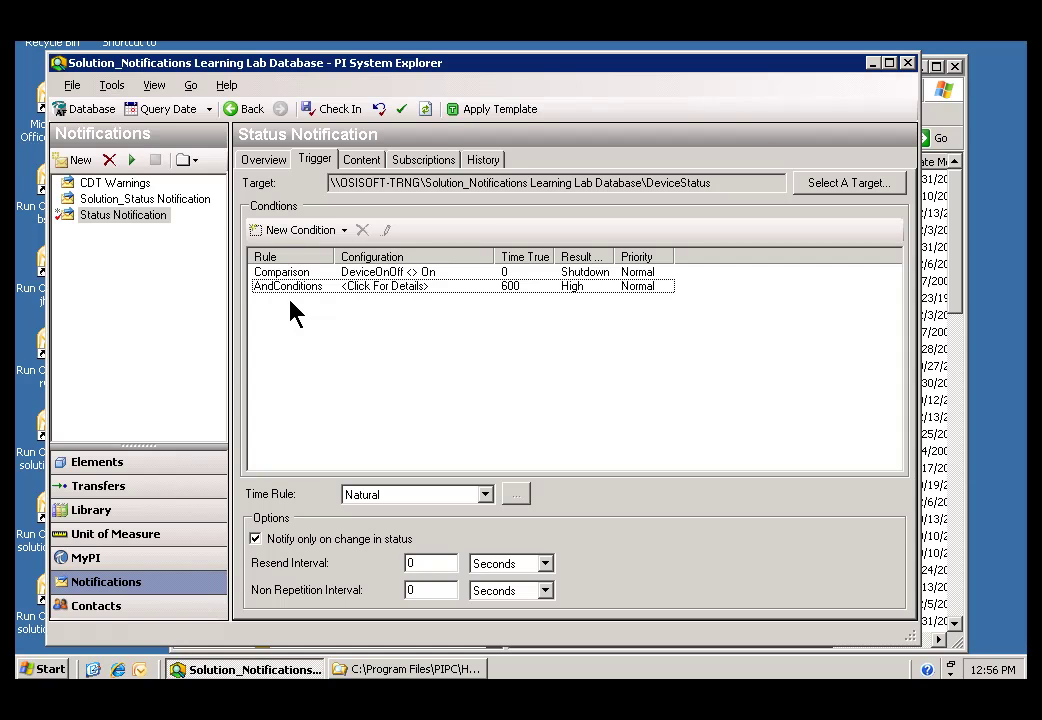
click(344, 232)
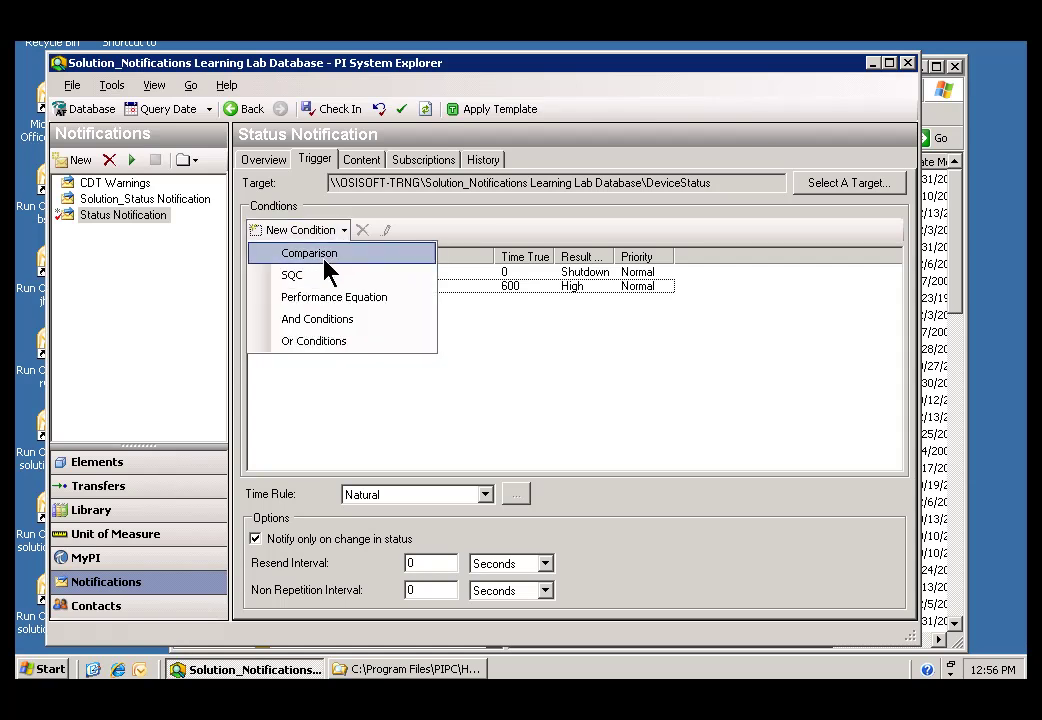
click(309, 297)
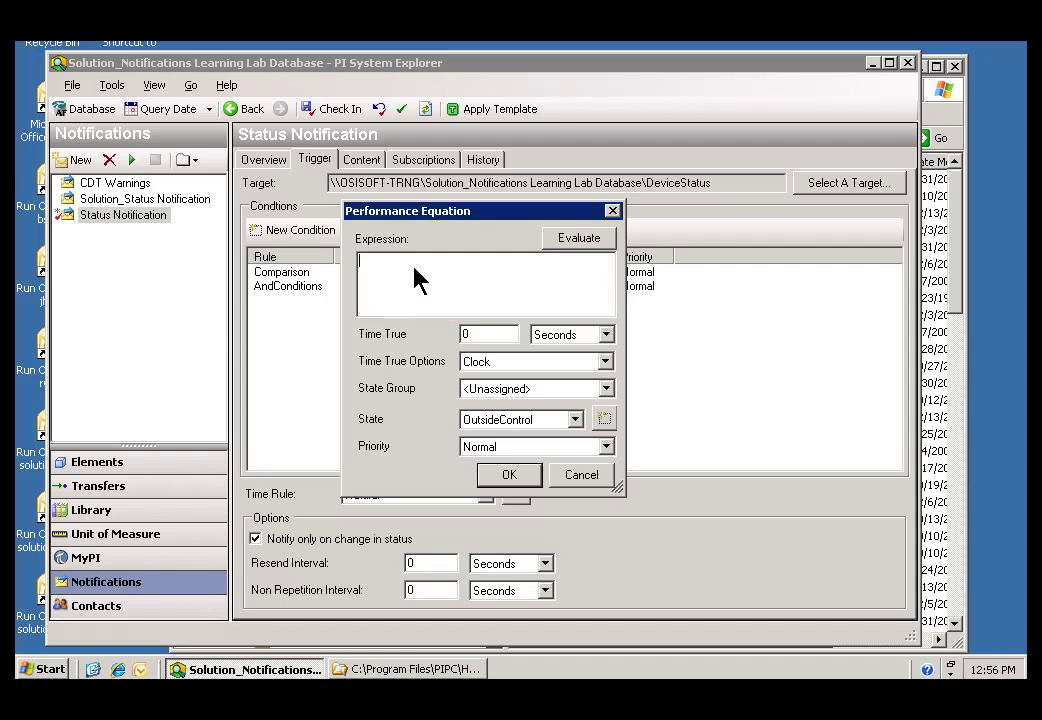
Step: Enter the expression tagavg('temperature','*-1h','*') >= 300
text(tagavg()
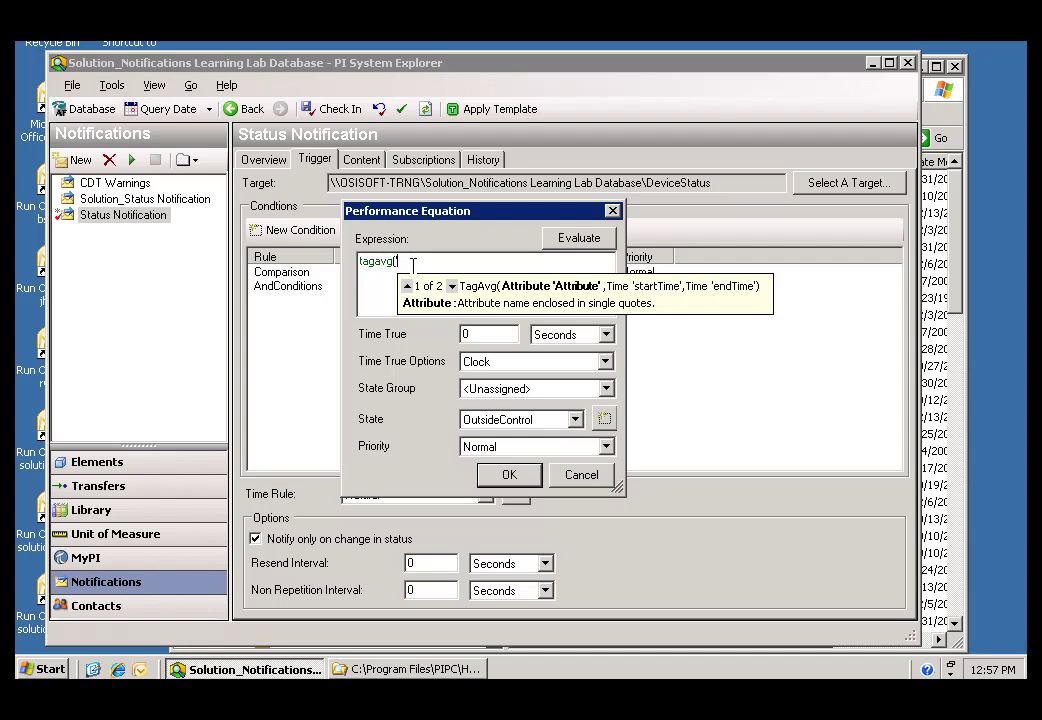
text('temperature)
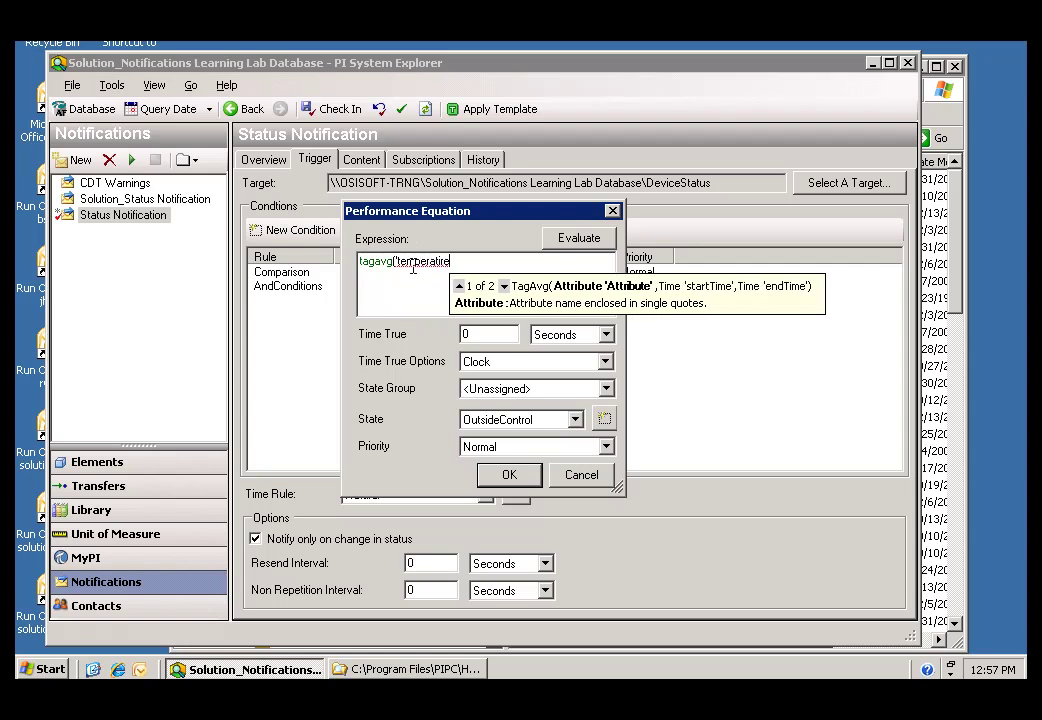
key(BackSpace)
key(BackSpace)
key(BackSpace)
key(BackSpace)
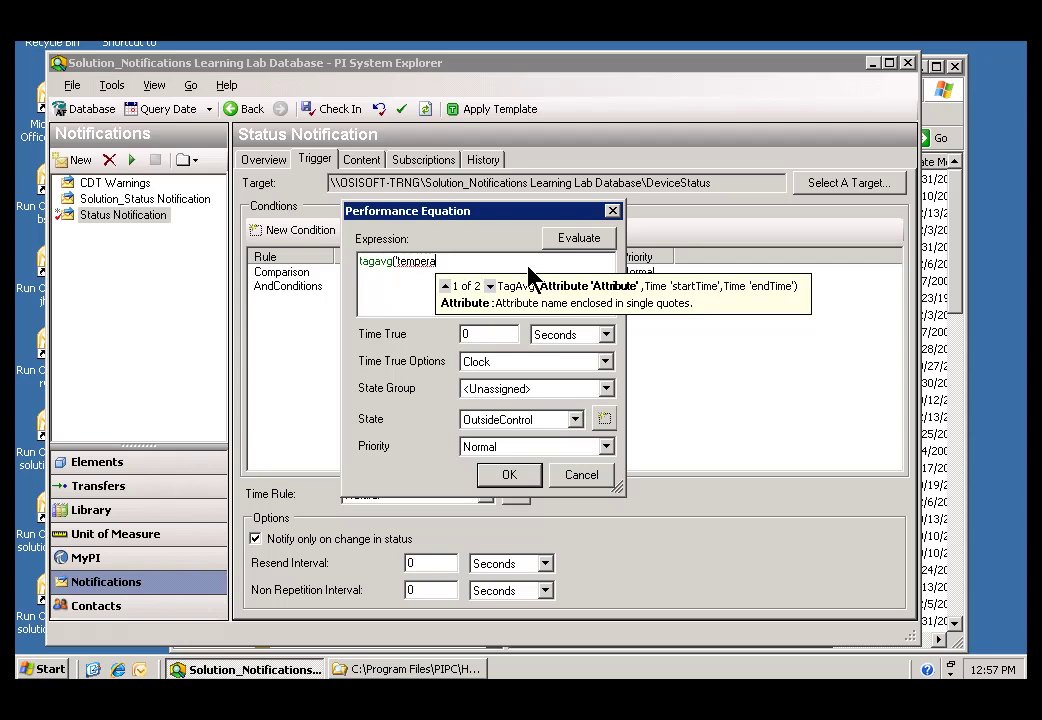
text(ture')
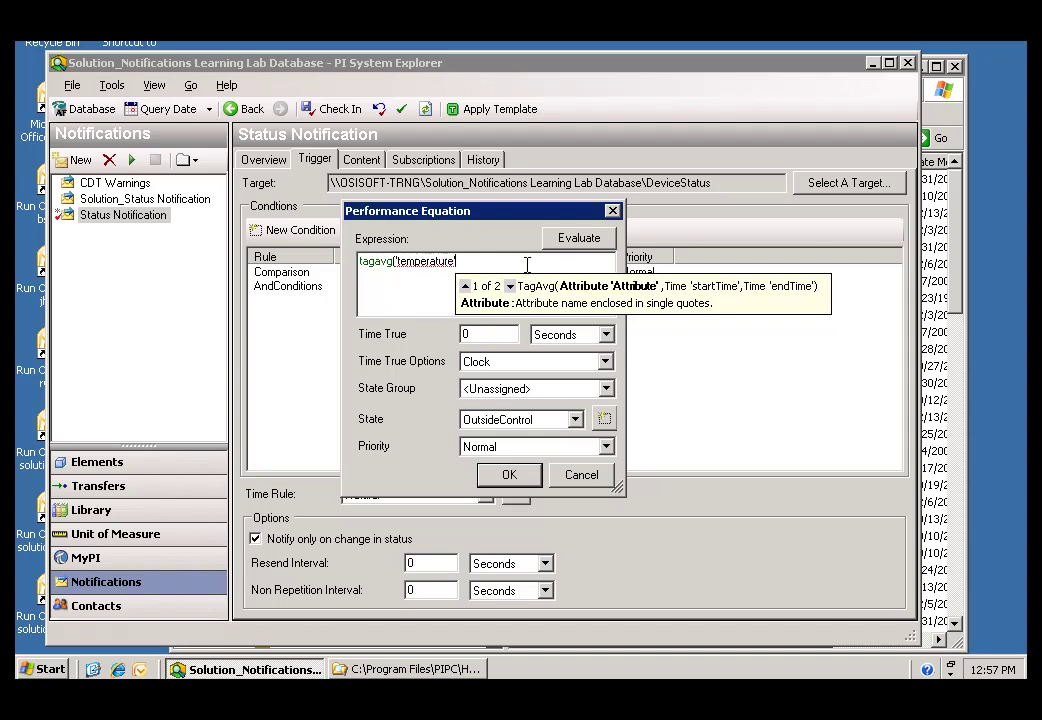
text(,)
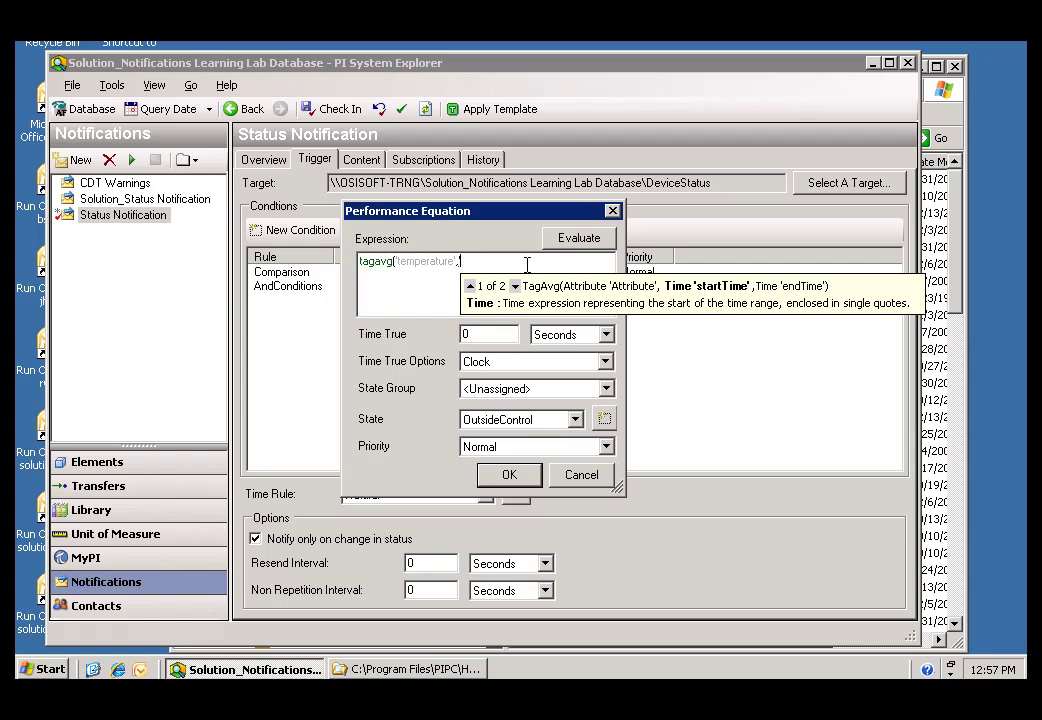
text('*-1)
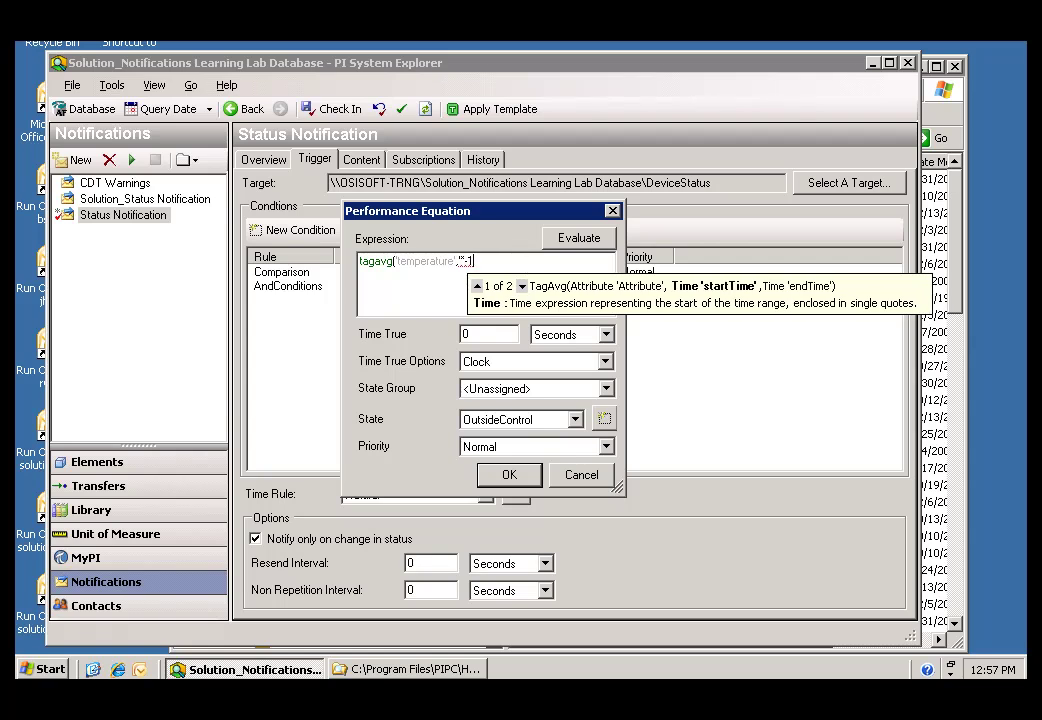
text(d)
text(h)
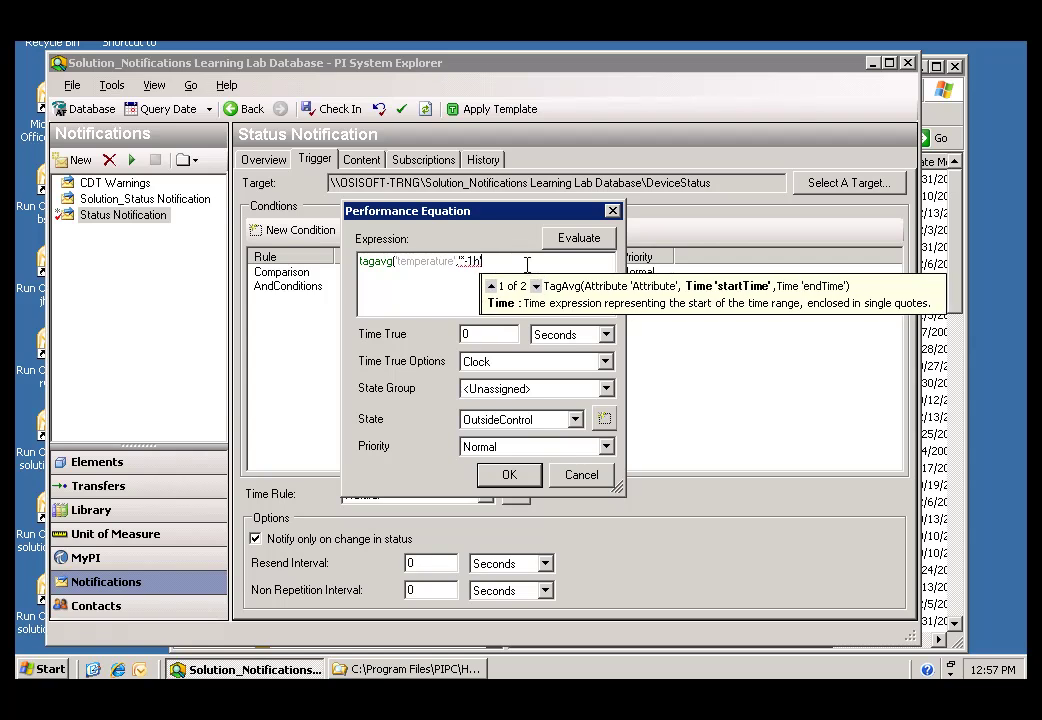
text(',)
key(BackSpace)
text(,)
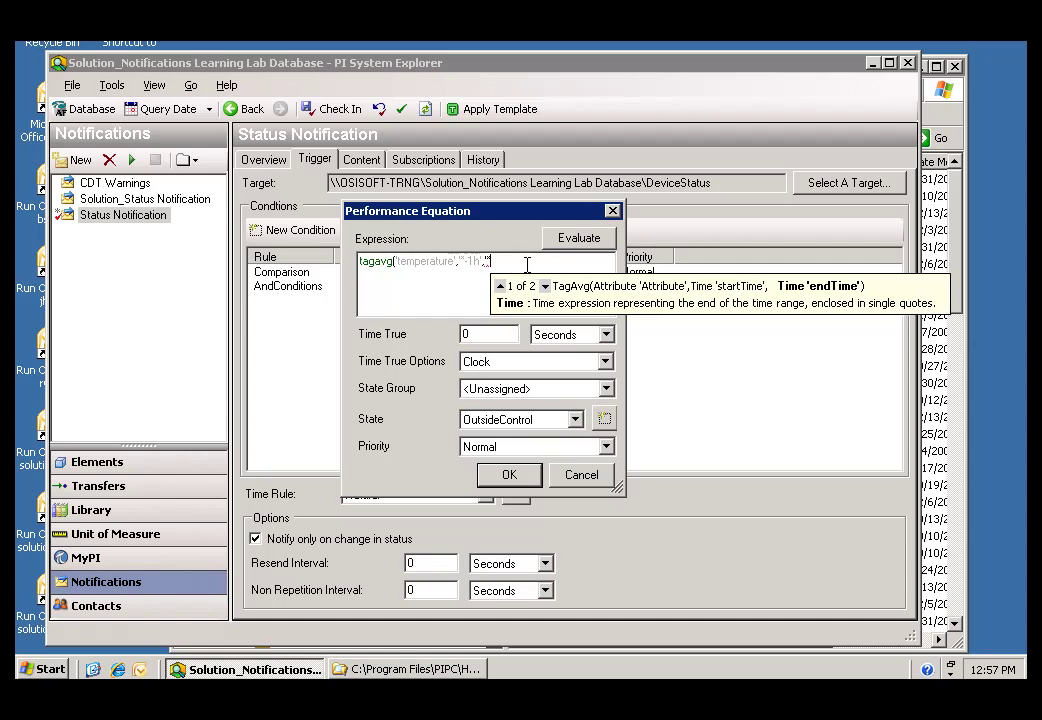
text('*')
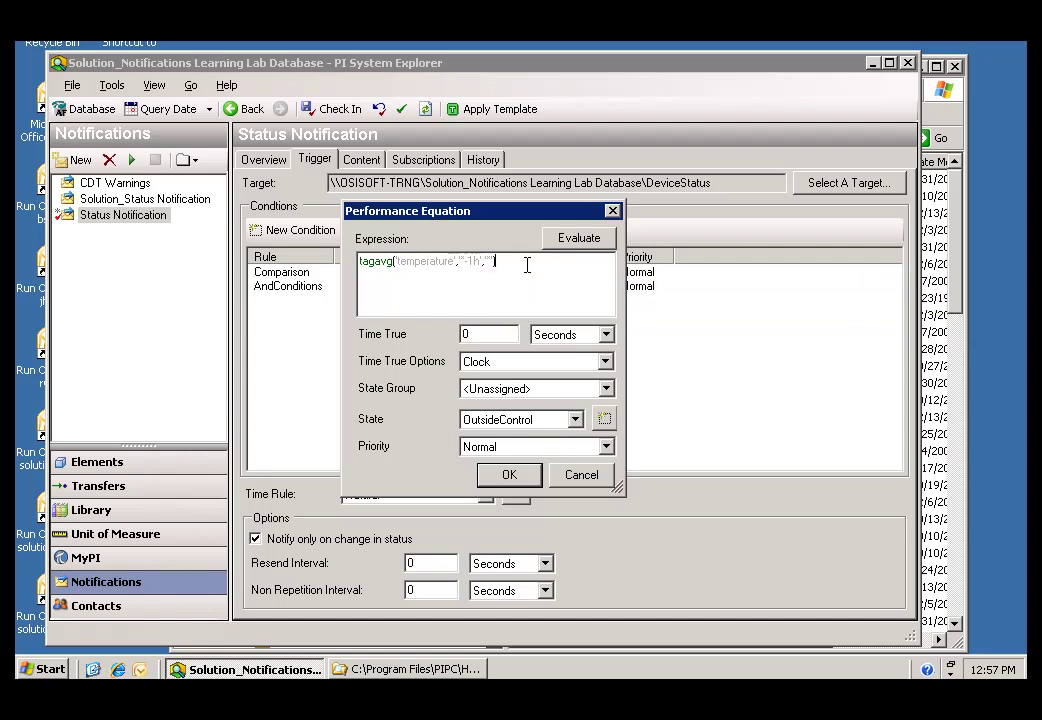
text() >= 300)
click(434, 292)
click(580, 243)
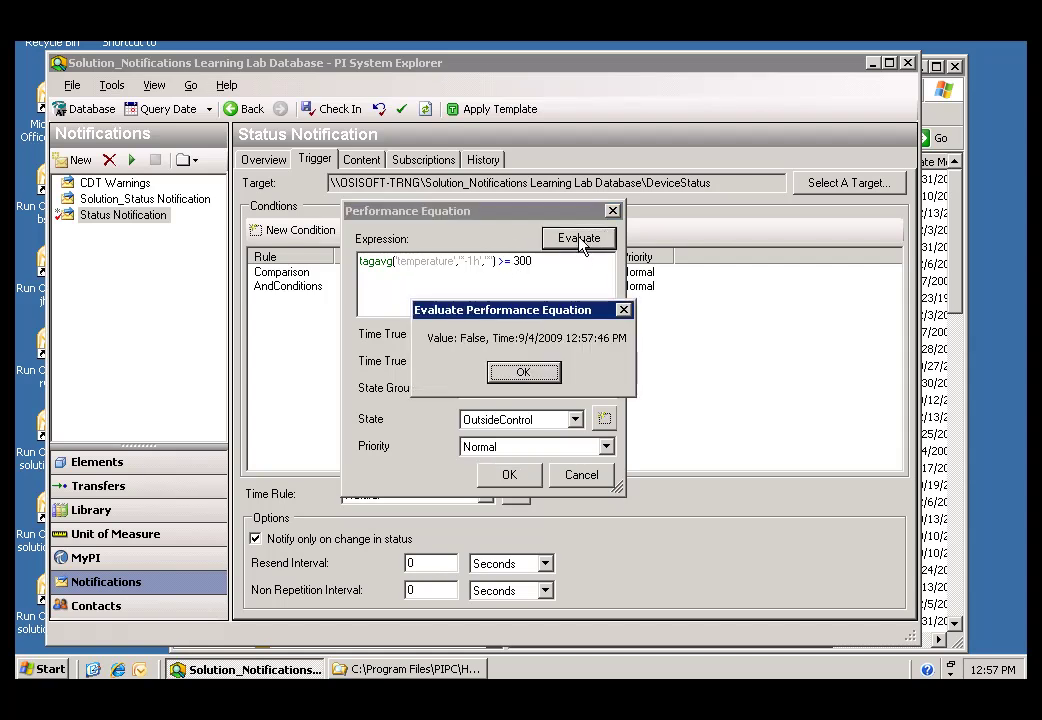
click(519, 374)
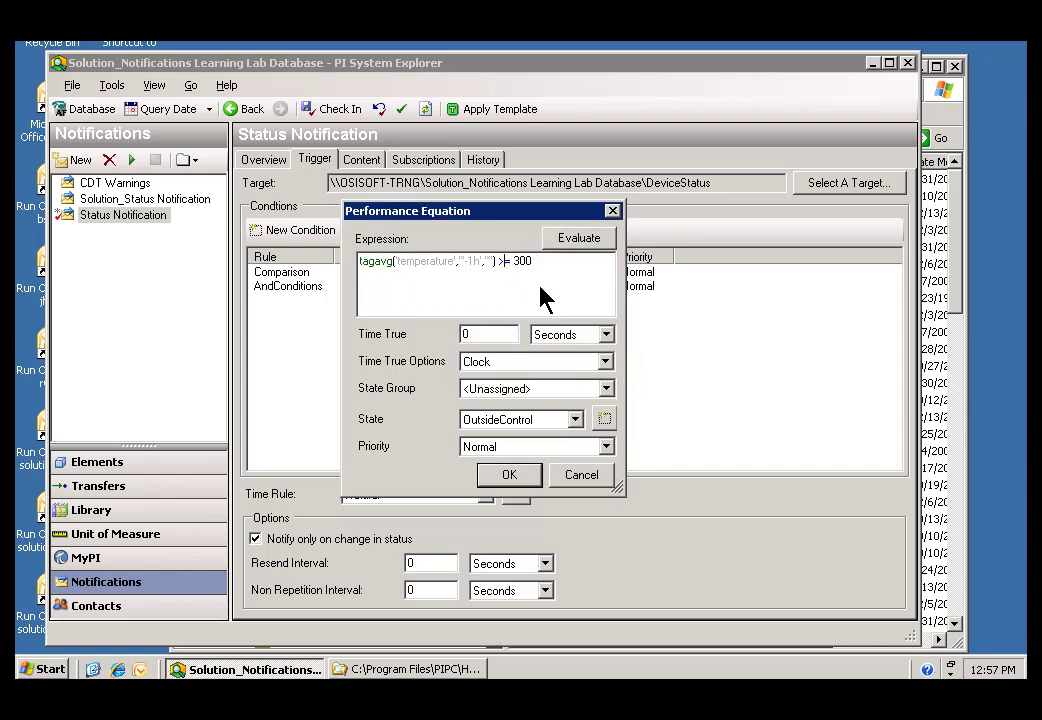
key(BackSpace)
text(<)
click(571, 242)
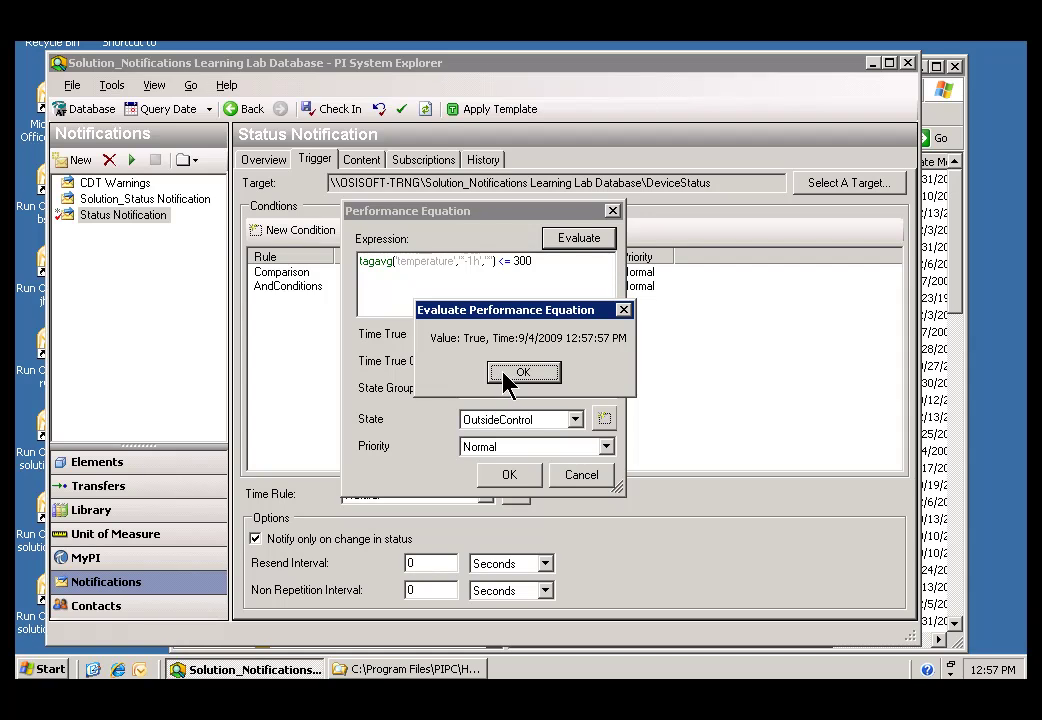
click(507, 373)
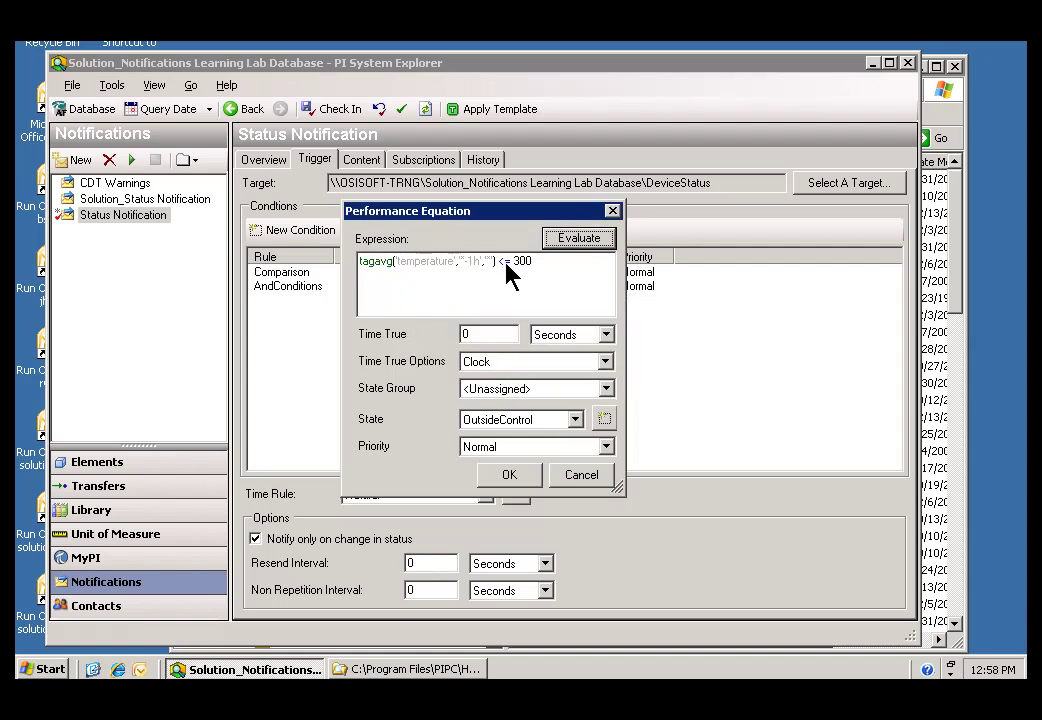
click(502, 263)
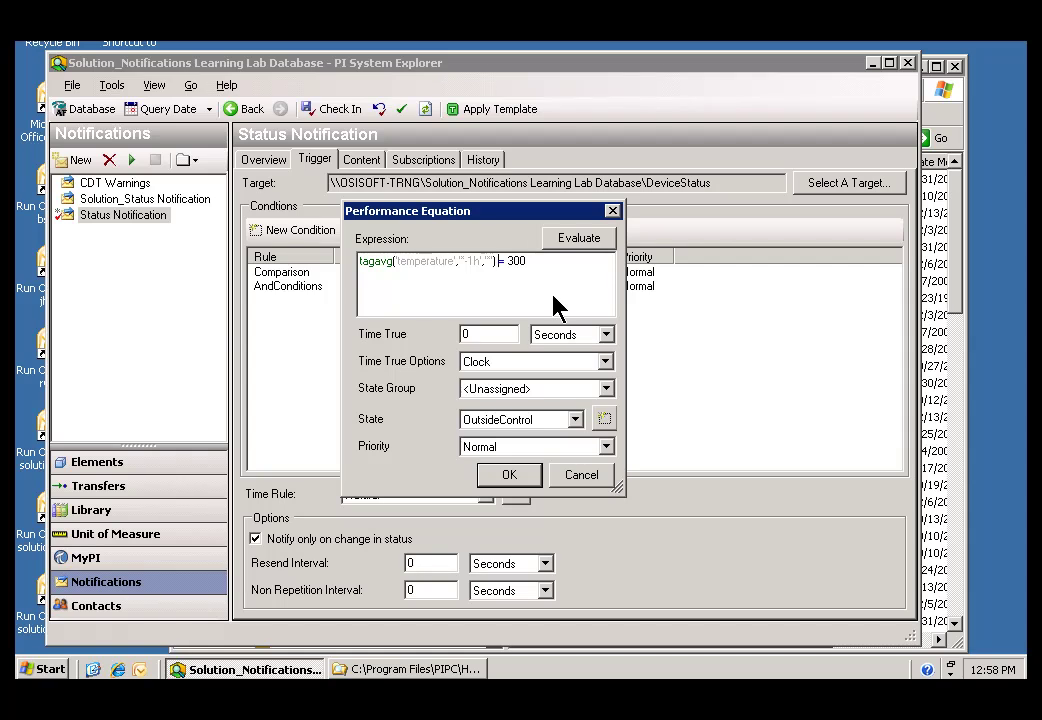
text(>)
key(End)
click(415, 669)
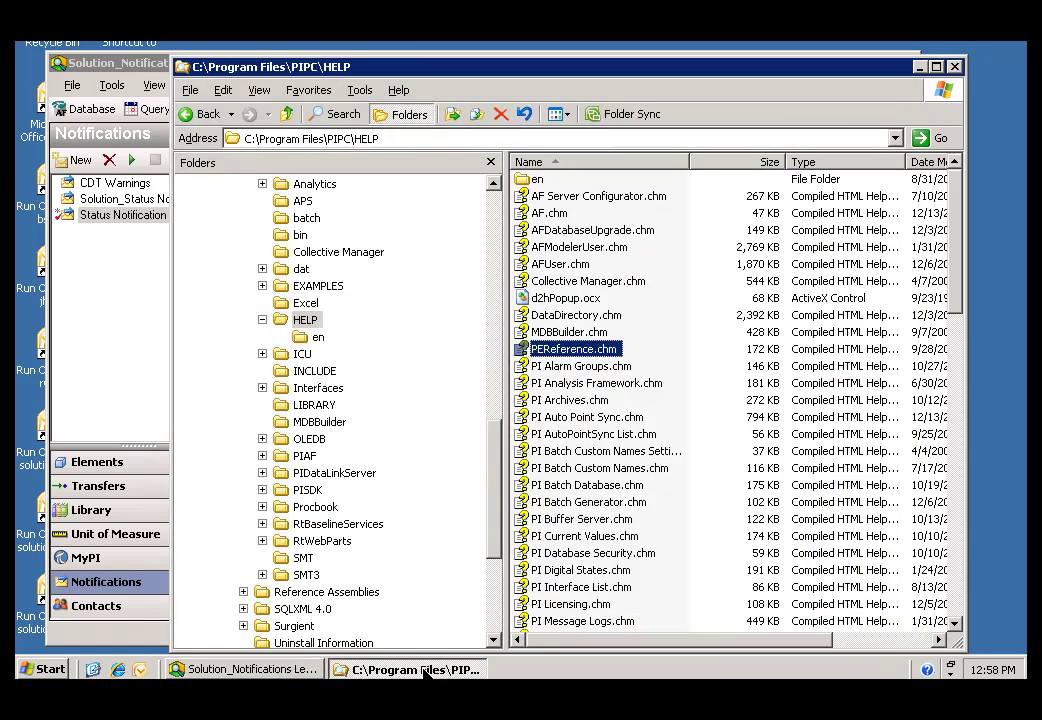
click(305, 141)
click(528, 352)
Step: Set the performance equation's resulting state to HiHi and save it as a trigger condition
click(296, 664)
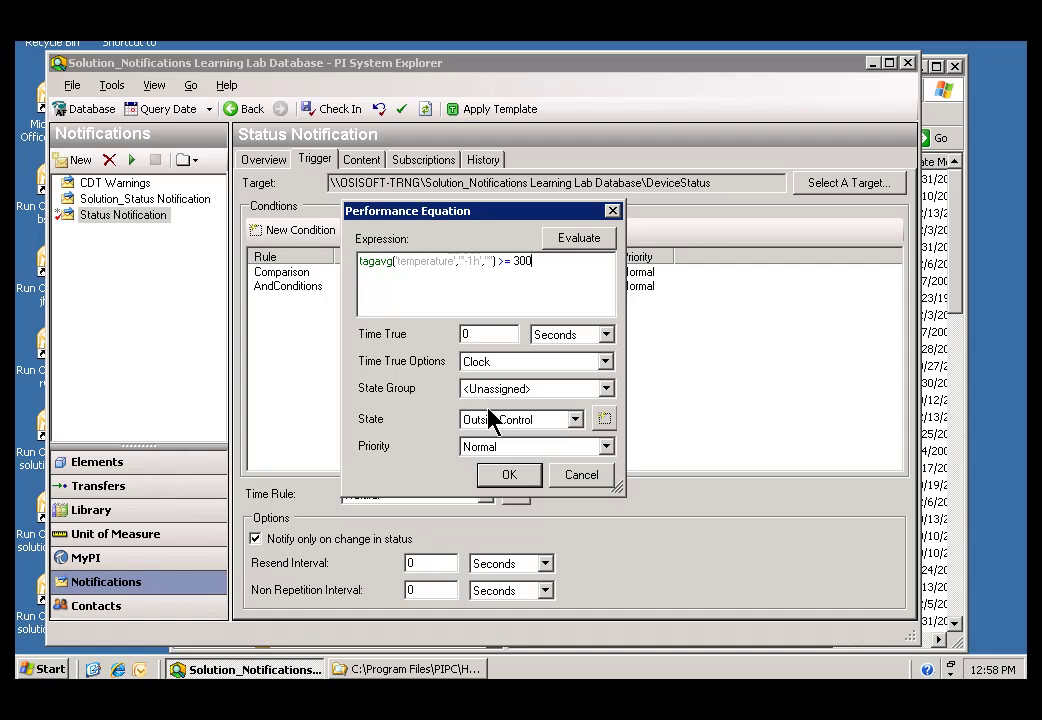
click(576, 421)
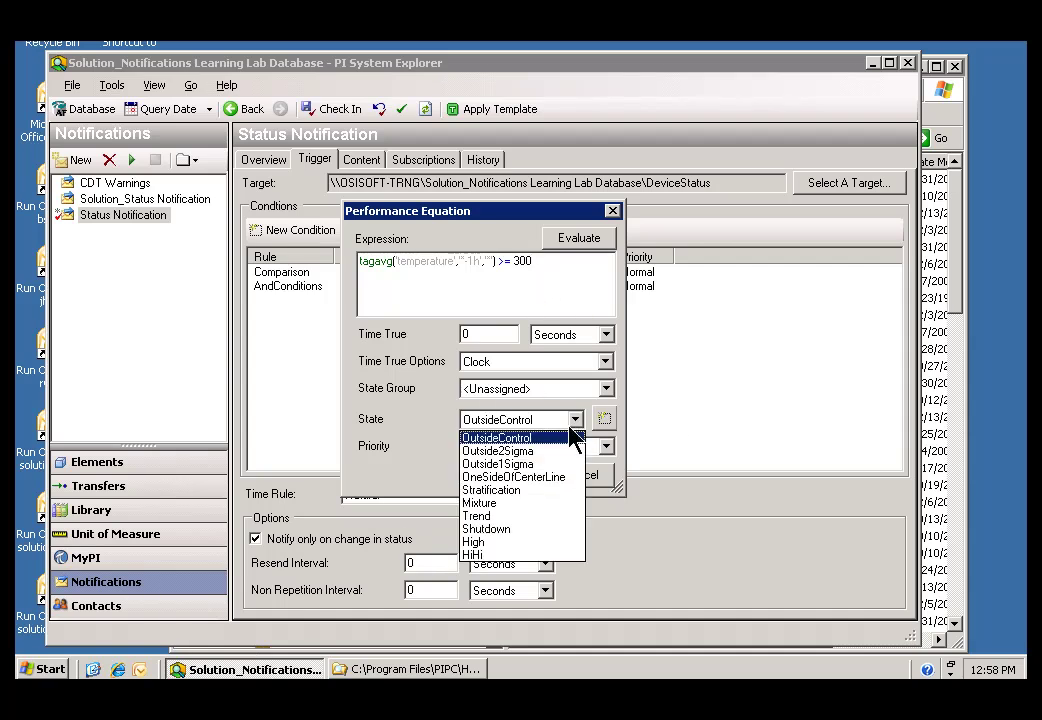
click(473, 554)
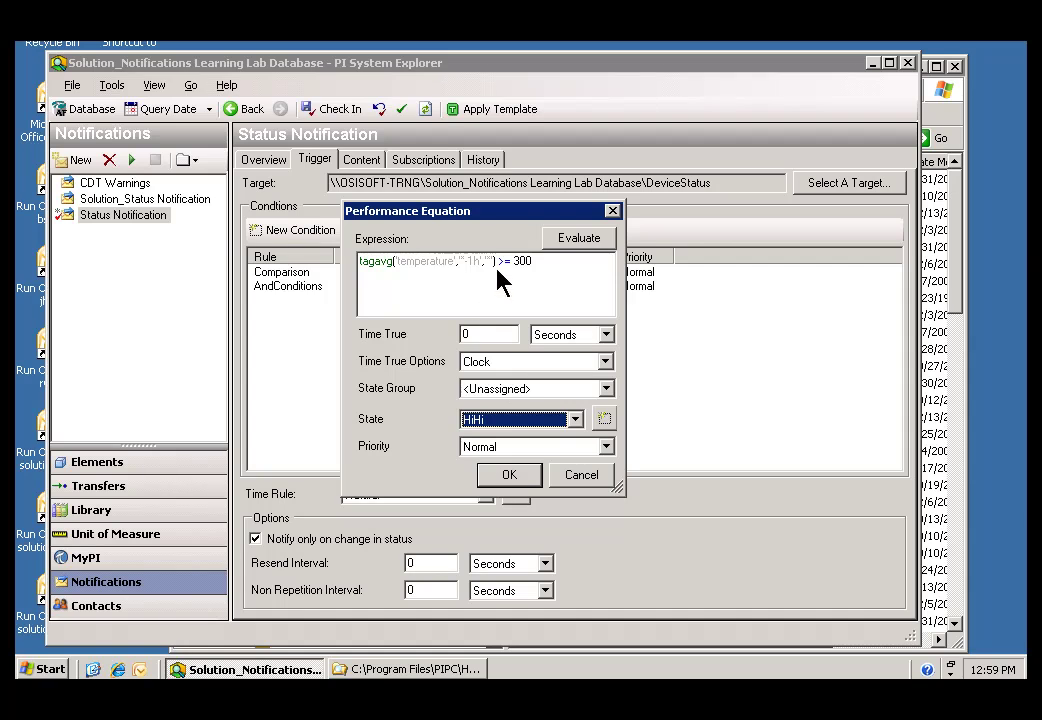
click(505, 474)
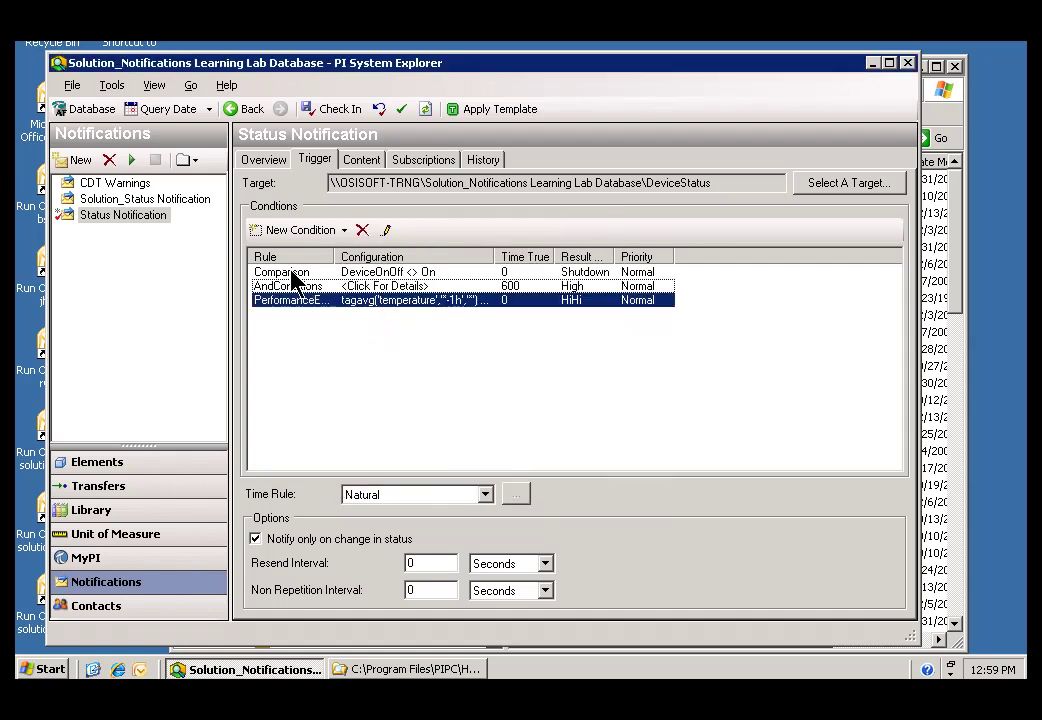
Step: Check in the Status Notification trigger edits and show its Subscriptions list
click(358, 342)
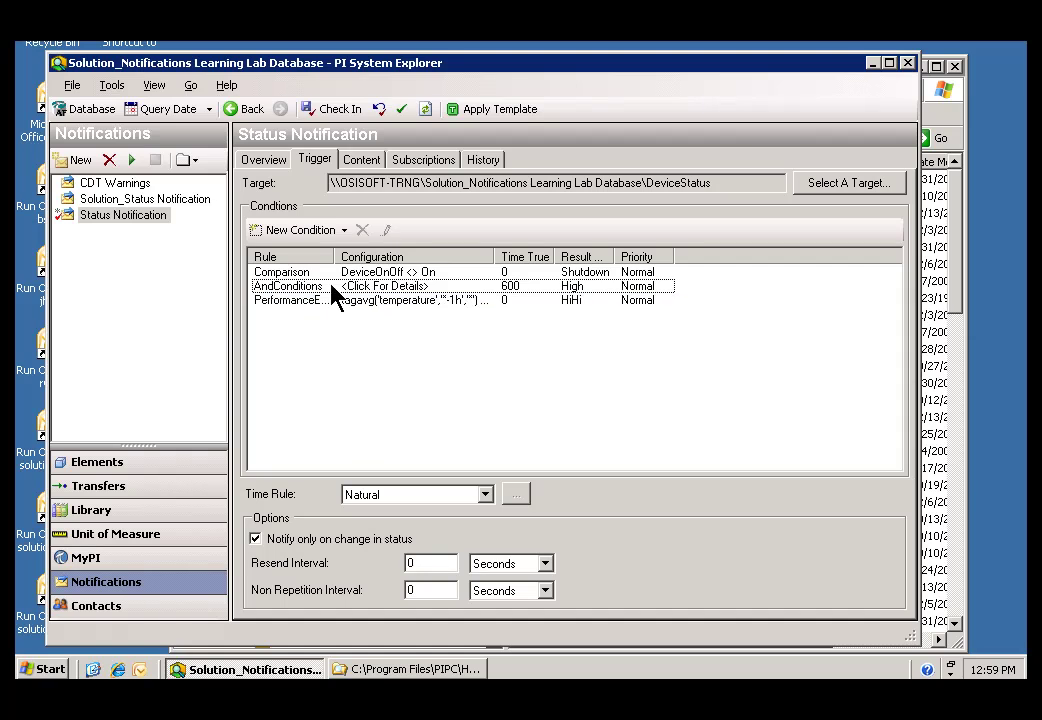
click(334, 111)
click(428, 162)
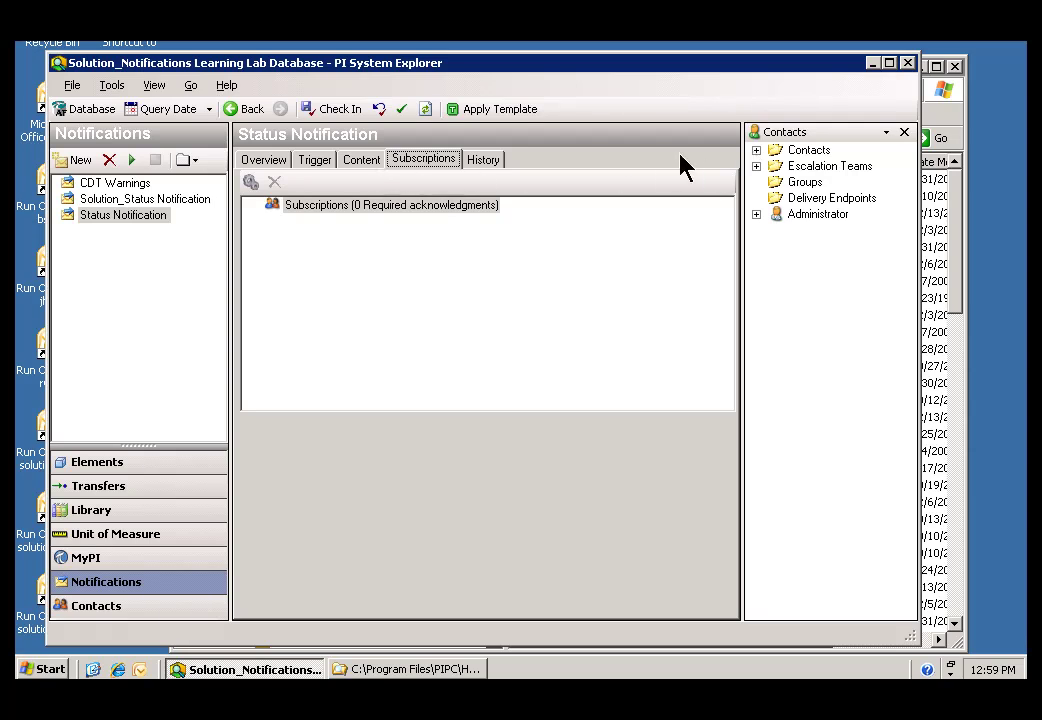
Step: Search contacts for names matching r* and expand the found contact's endpoints
click(757, 151)
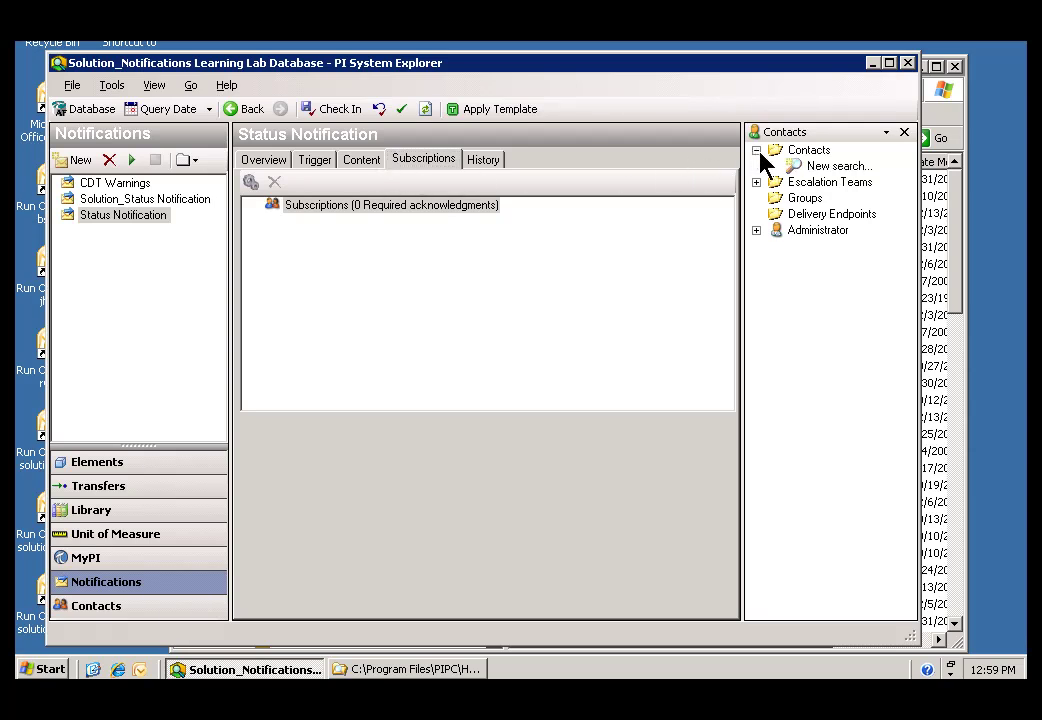
double_click(813, 168)
text(ru*)
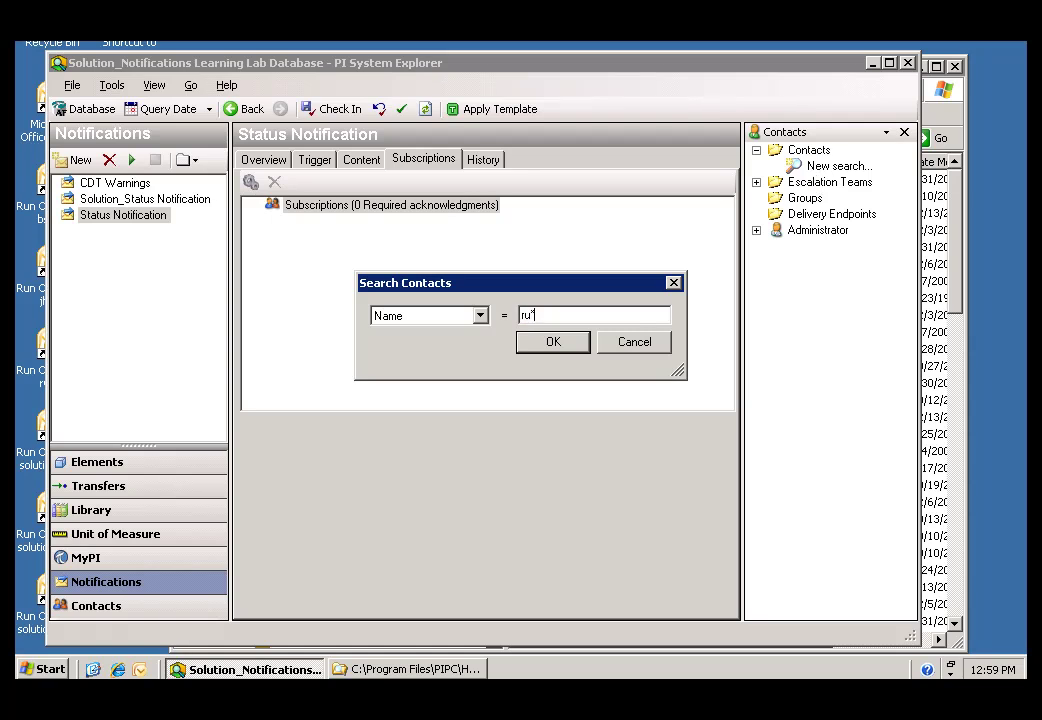
click(553, 343)
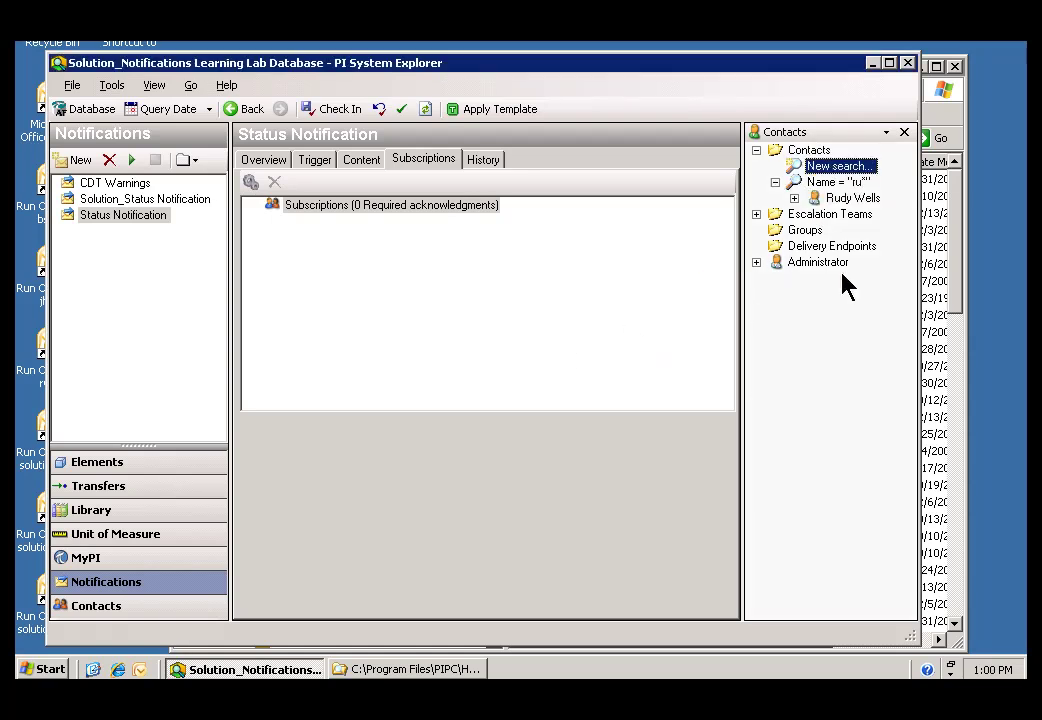
click(795, 198)
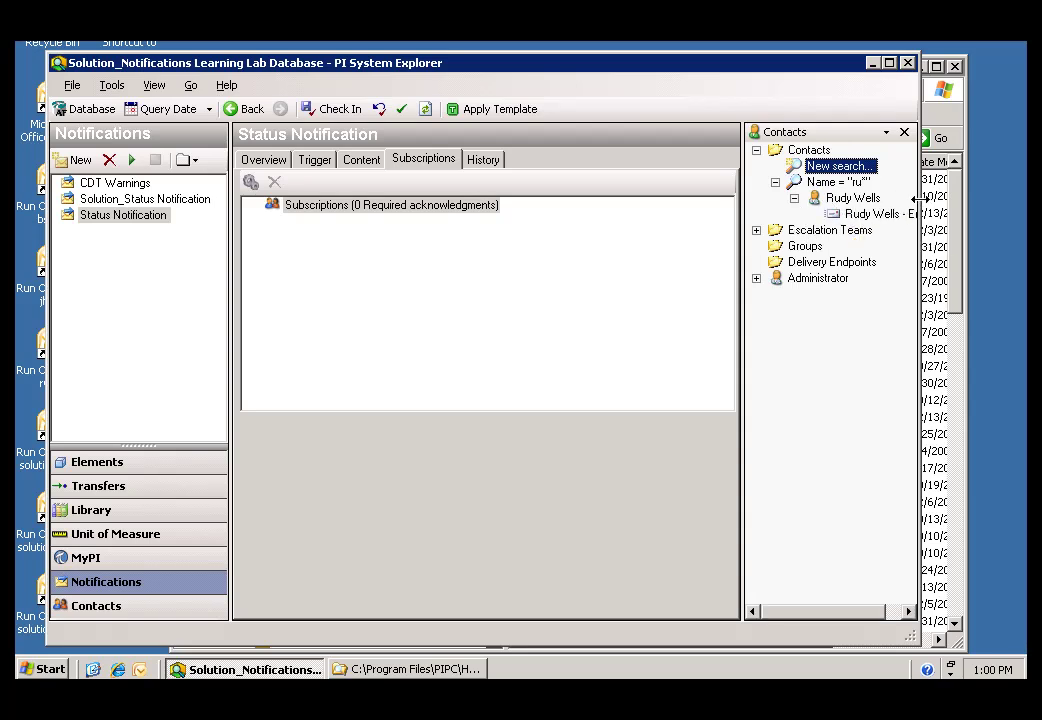
Step: Widen the window and contacts pane, then drag the contact's Email endpoint into Subscriptions
drag(919, 209, 990, 214)
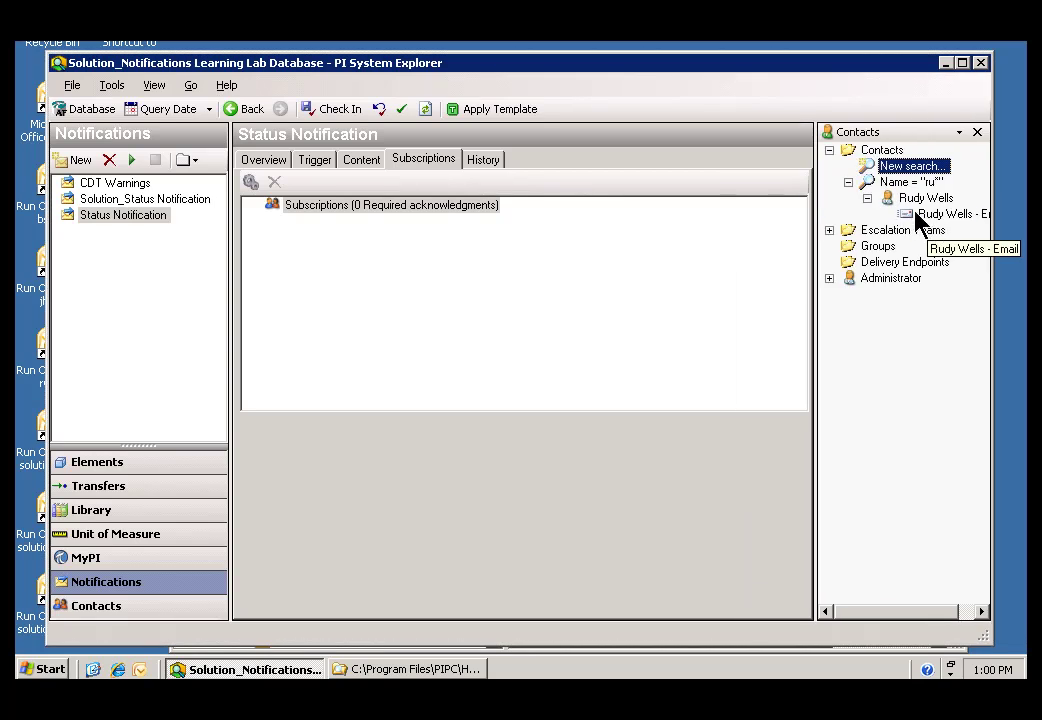
click(815, 227)
drag(815, 227, 717, 228)
click(818, 213)
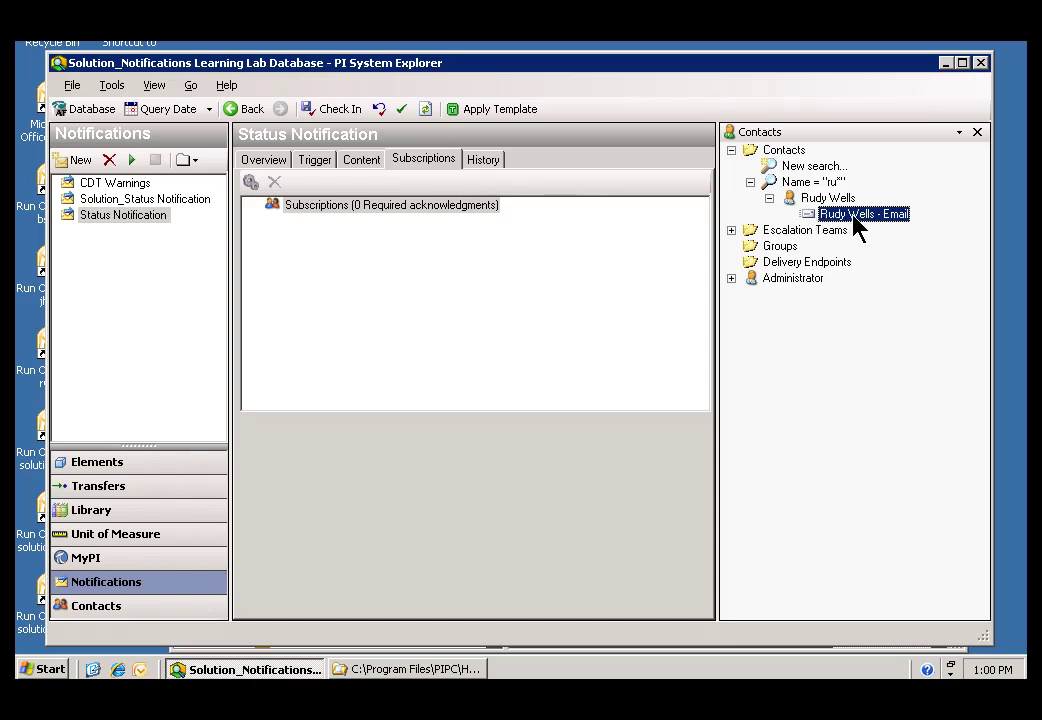
drag(851, 221, 312, 214)
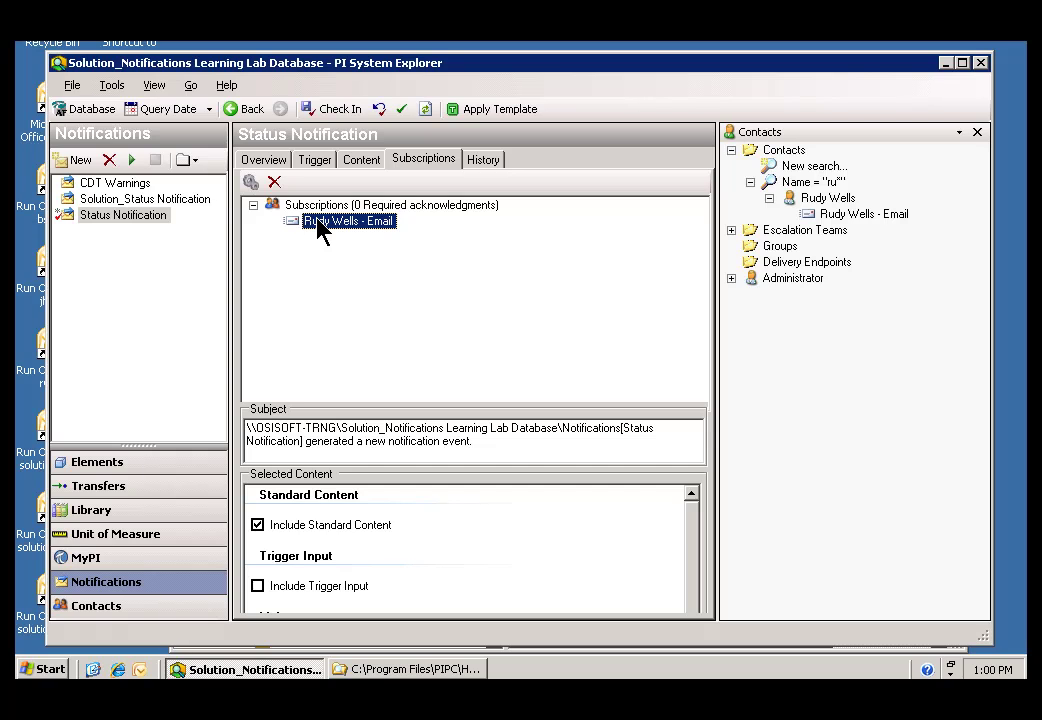
Step: Turn off Notify on close in the Email subscription's options
right_click(318, 228)
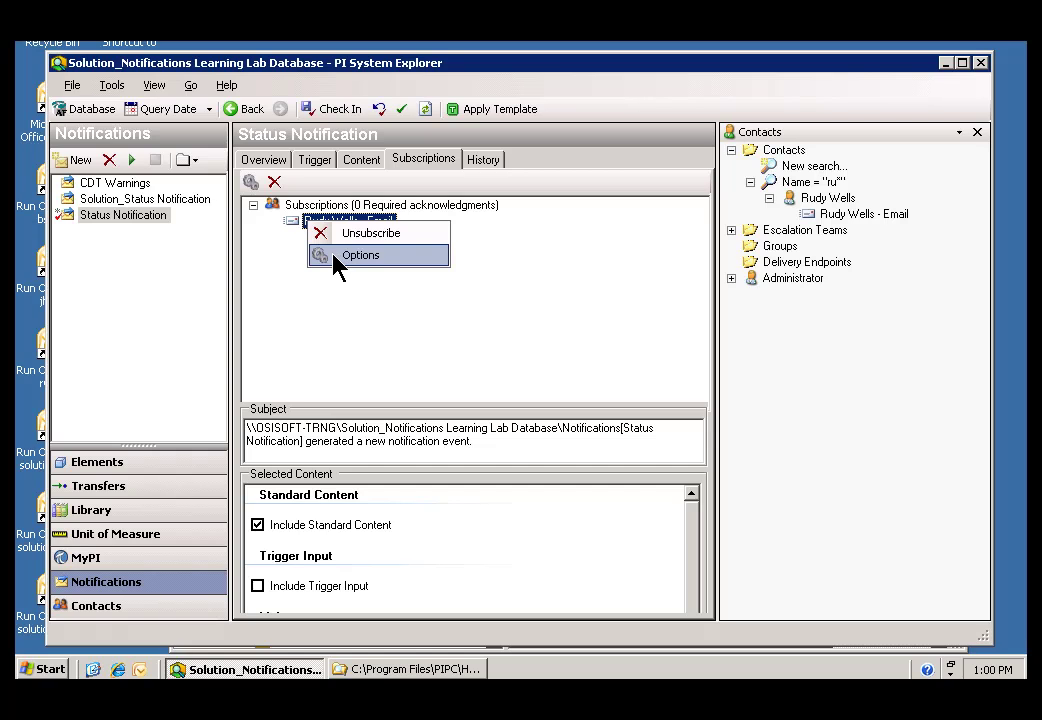
click(334, 258)
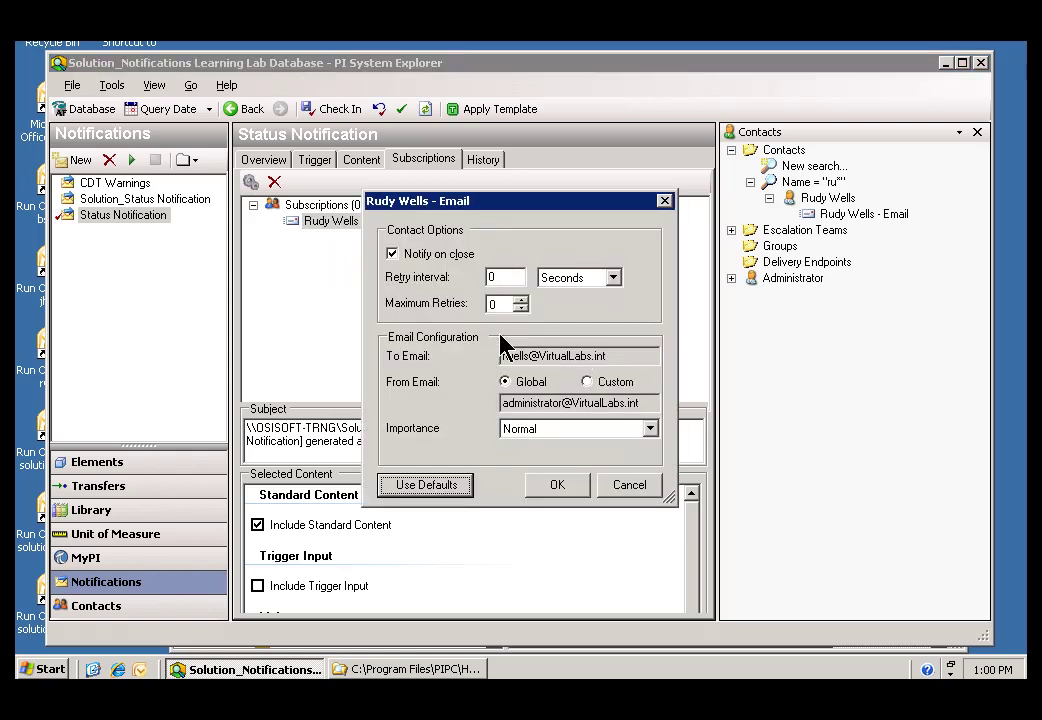
click(393, 254)
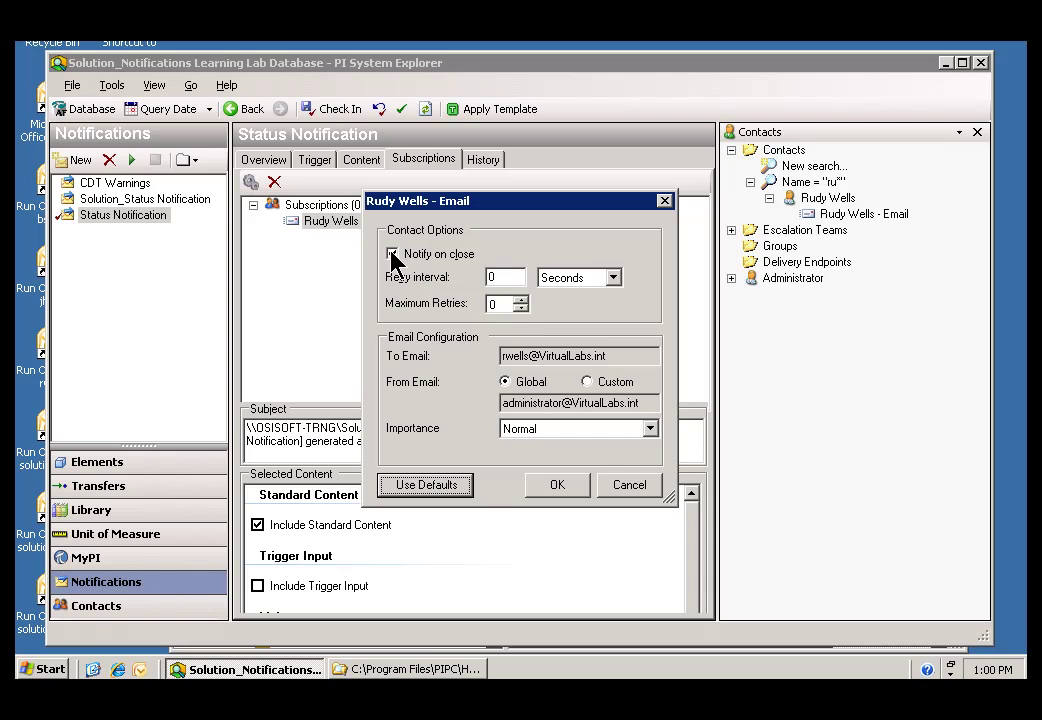
click(553, 486)
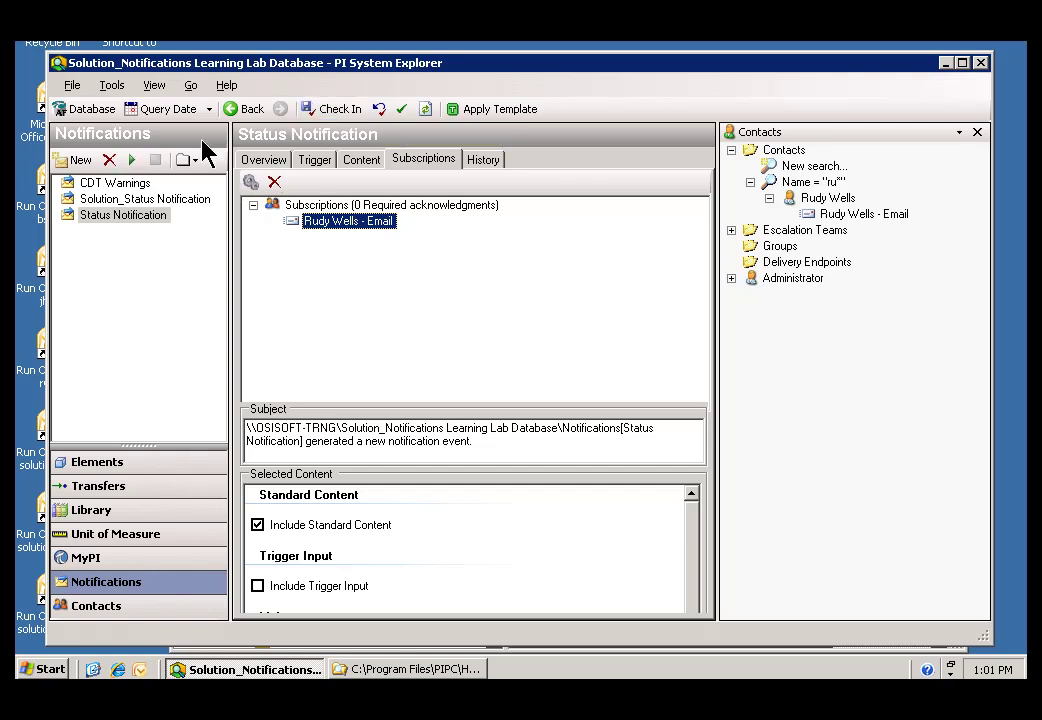
Step: Select Status Notification, start it running, and view its History
click(97, 185)
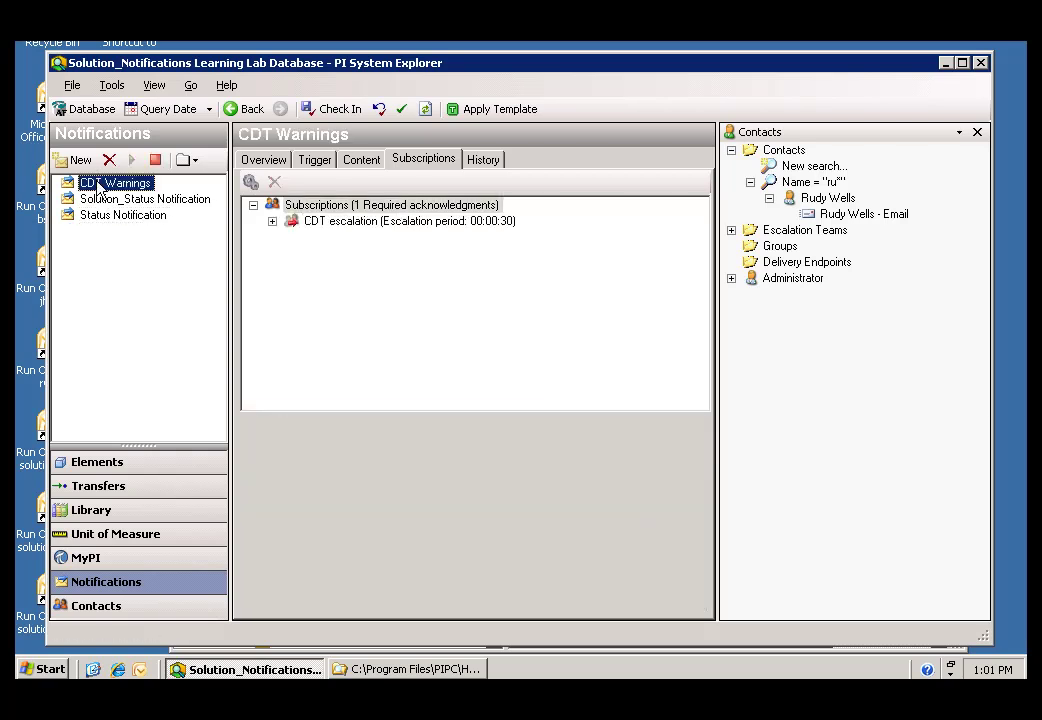
click(135, 200)
click(113, 215)
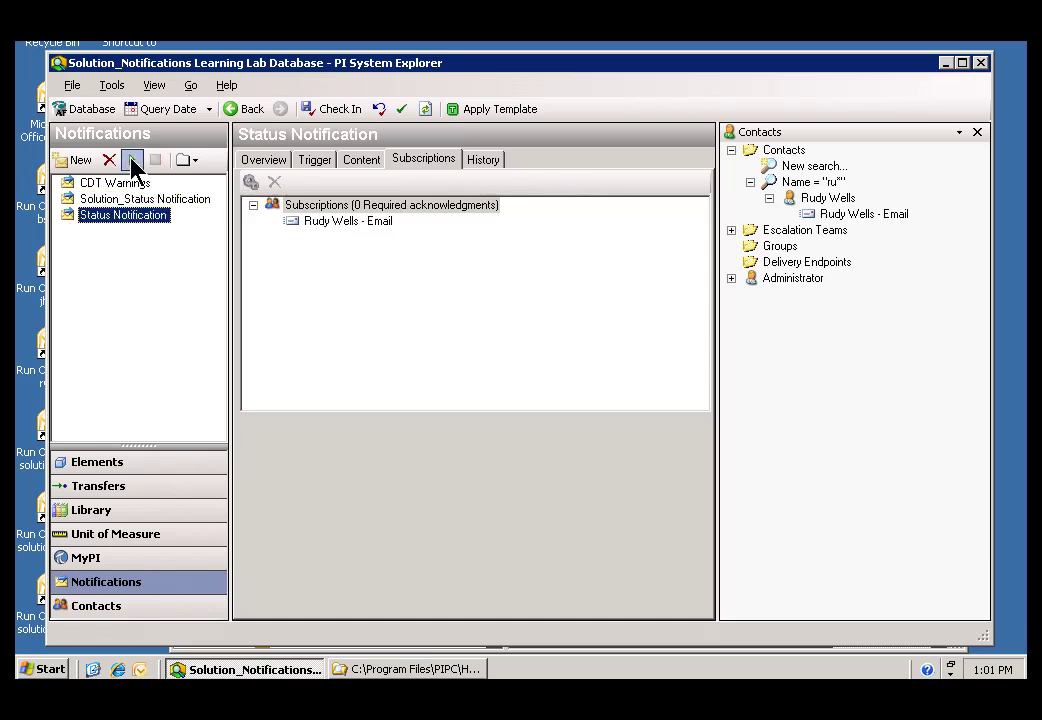
click(132, 160)
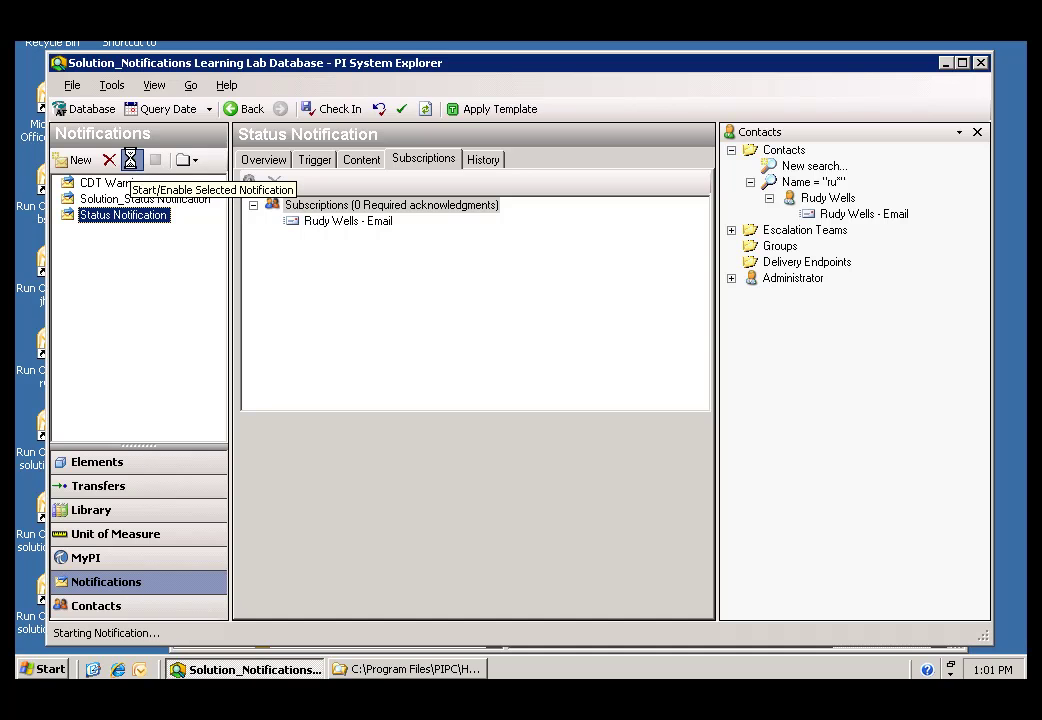
click(483, 162)
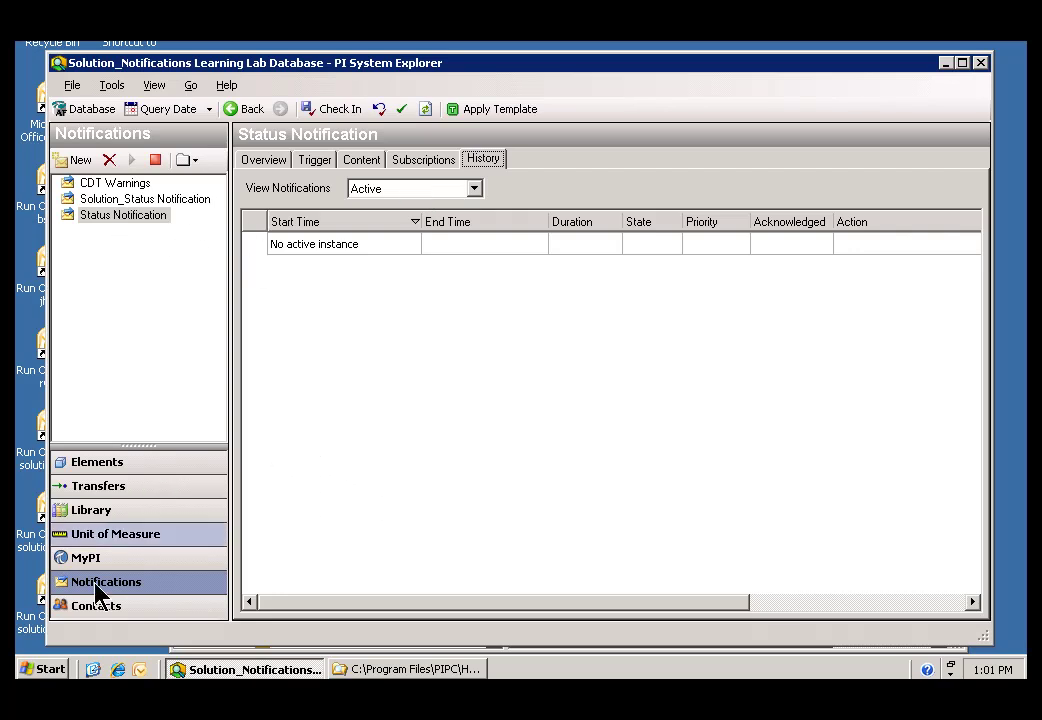
Step: Launch PI System Management Tools and enlarge its window and plug-ins list
click(44, 668)
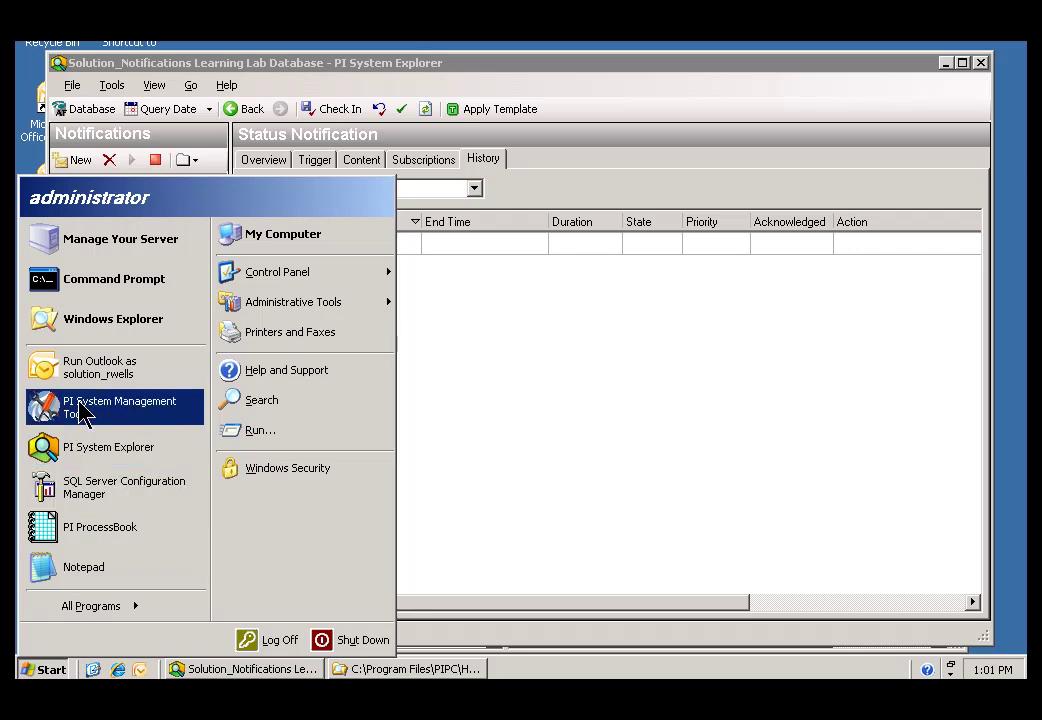
click(82, 410)
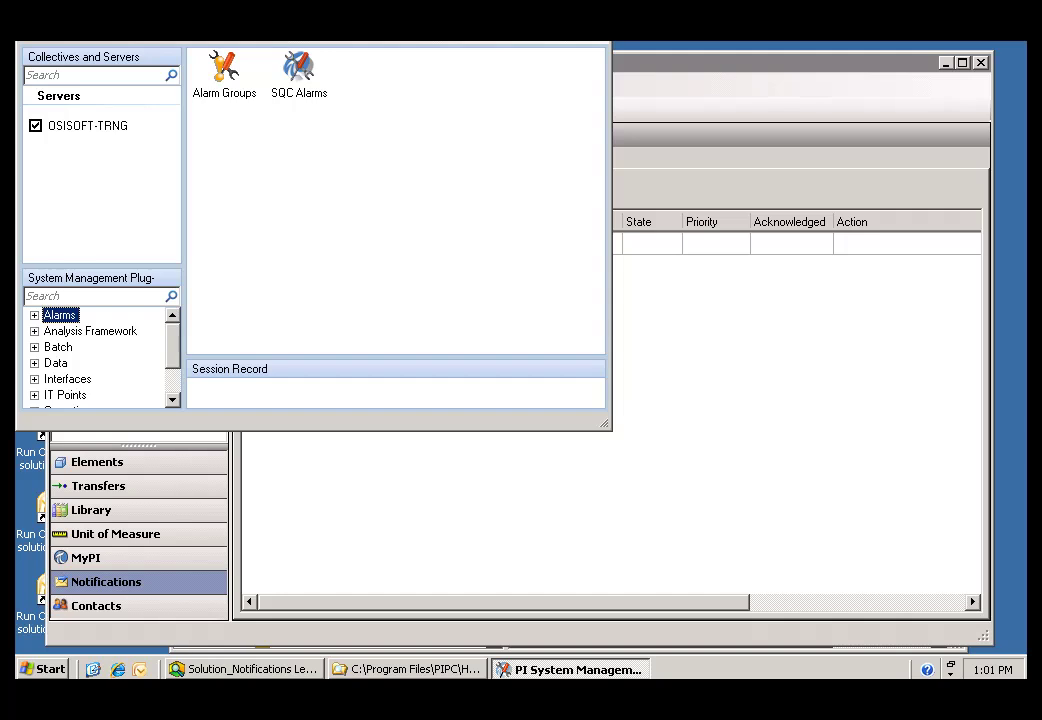
drag(310, 70, 316, 84)
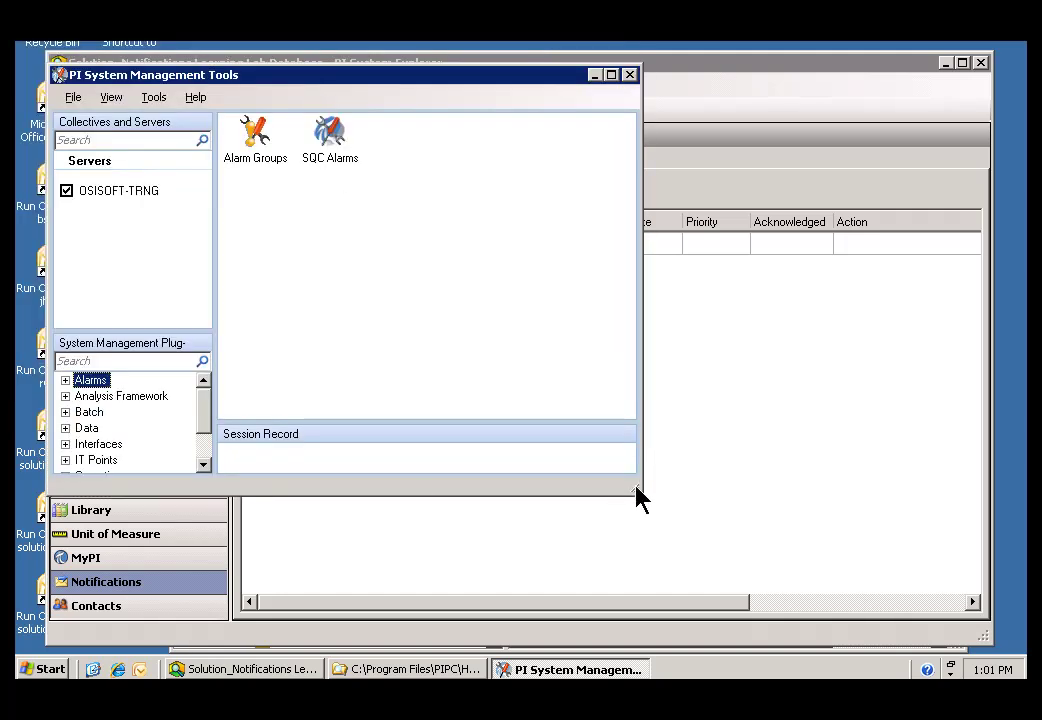
drag(637, 495, 977, 645)
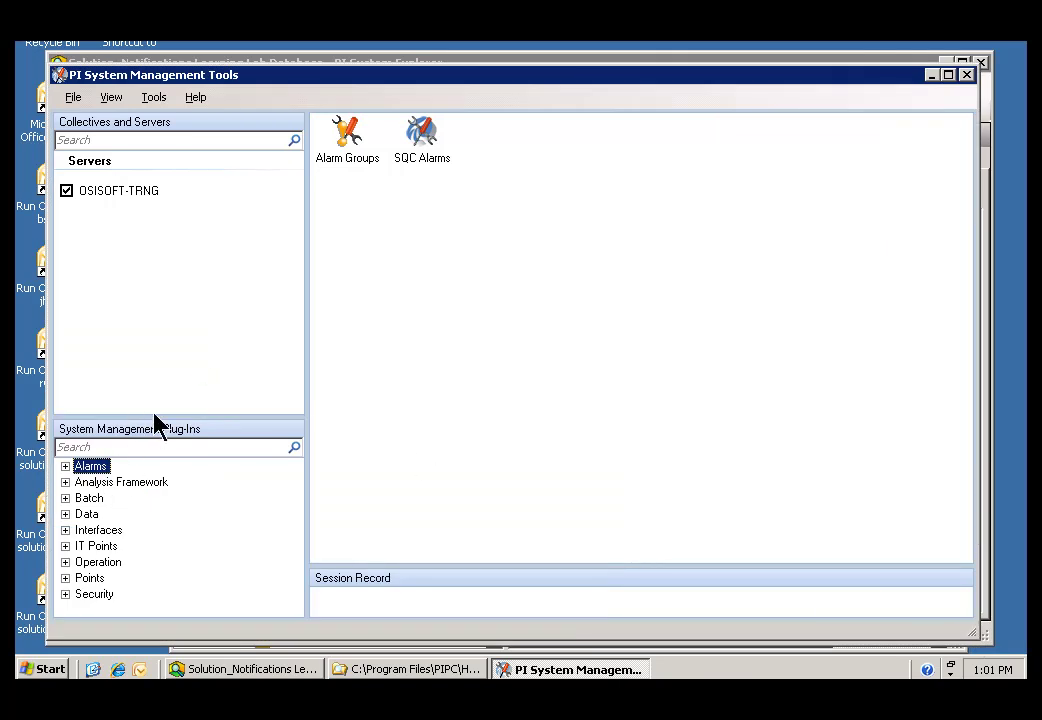
drag(168, 430, 160, 316)
Step: Open Data > Archive Editor, then return to PI System Explorer
click(50, 669)
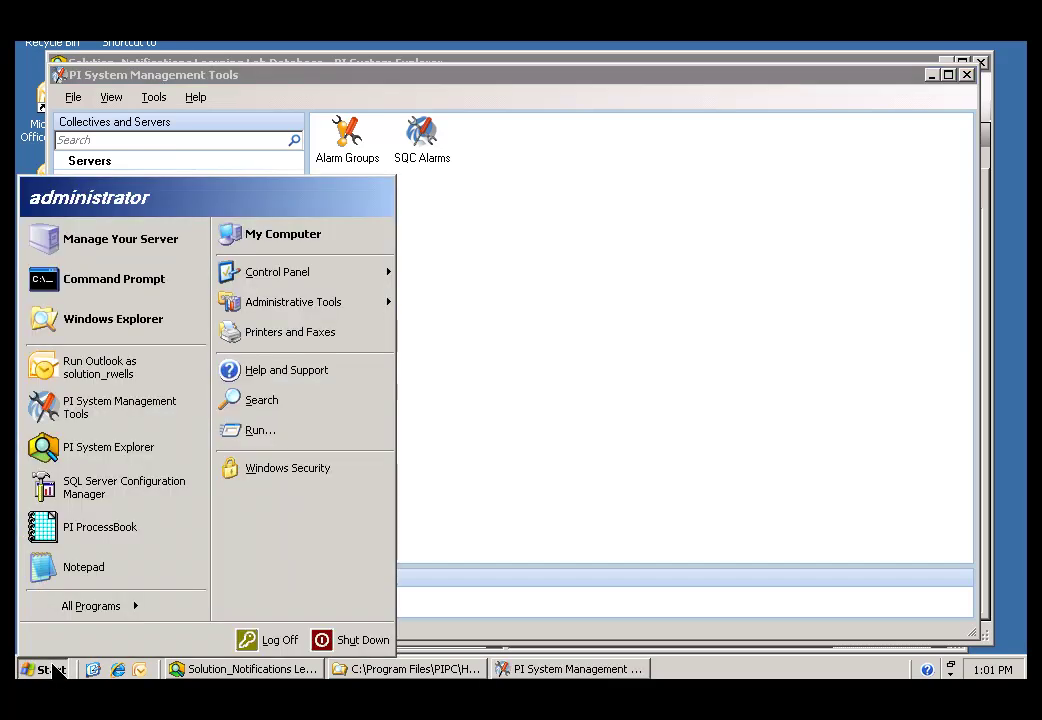
mouse_move(115, 620)
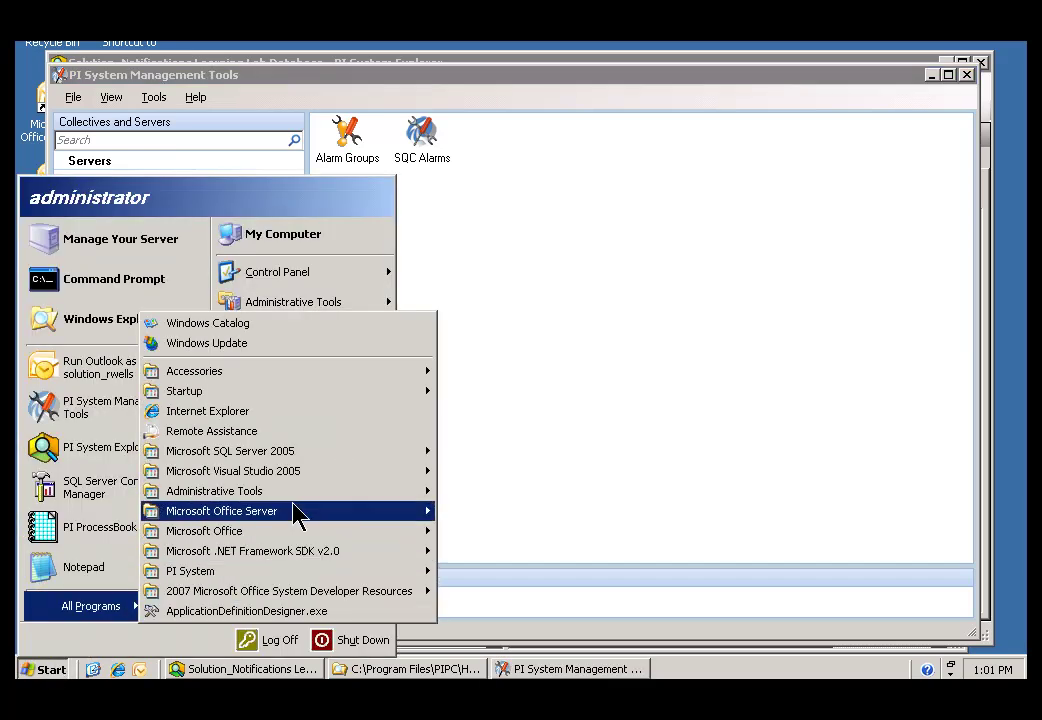
mouse_move(275, 572)
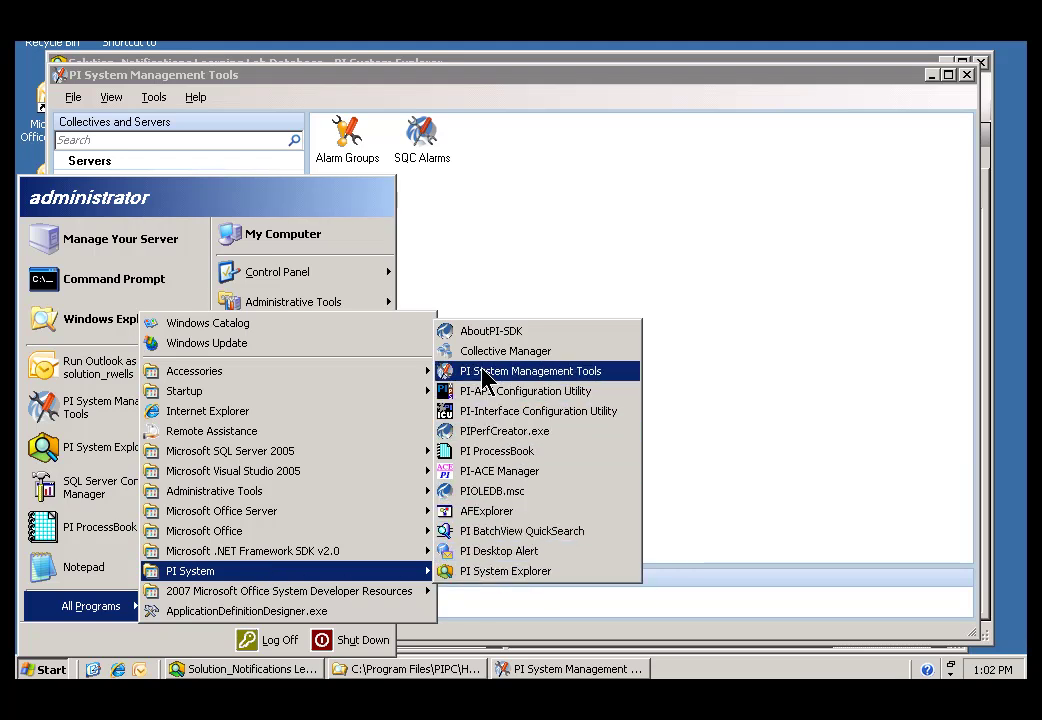
click(548, 258)
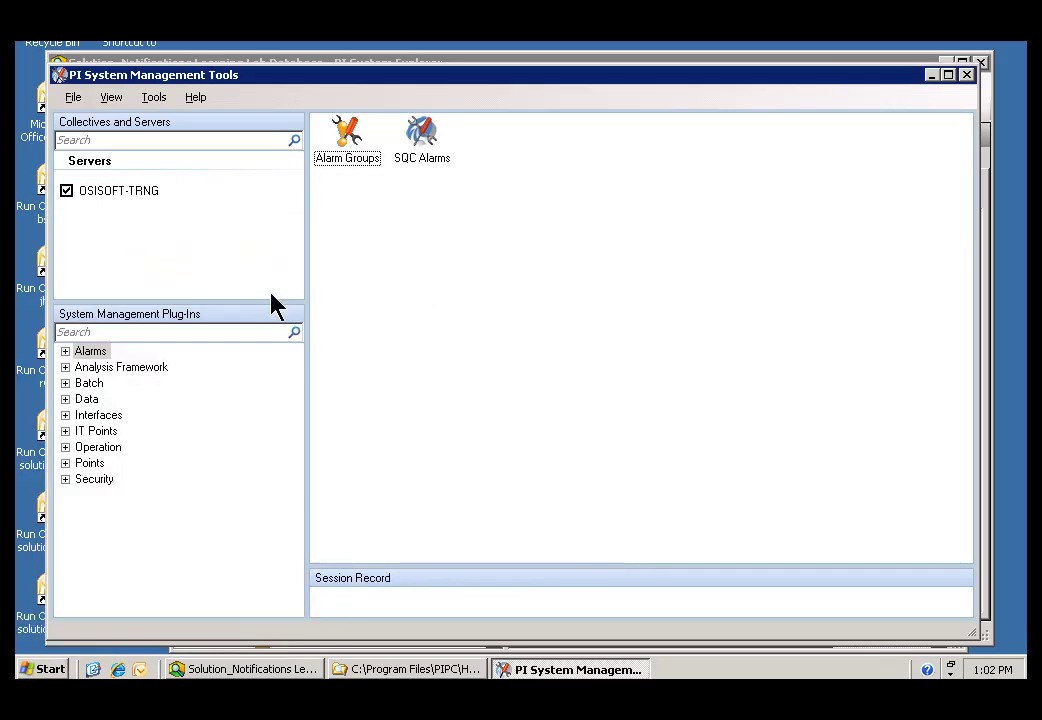
click(65, 399)
click(108, 416)
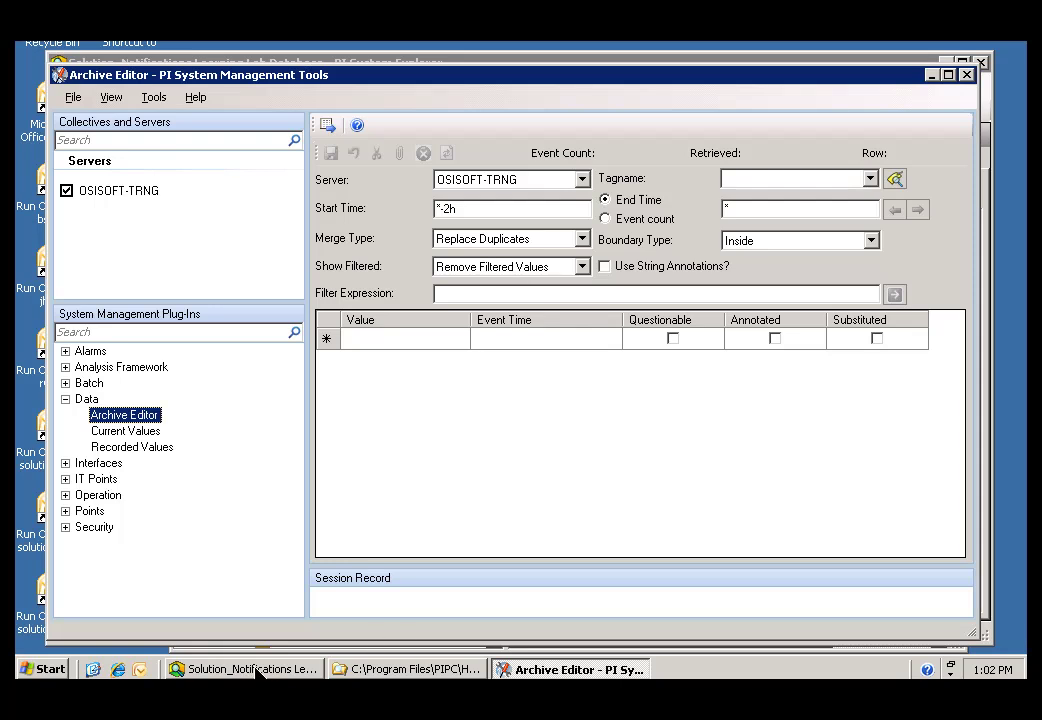
click(257, 669)
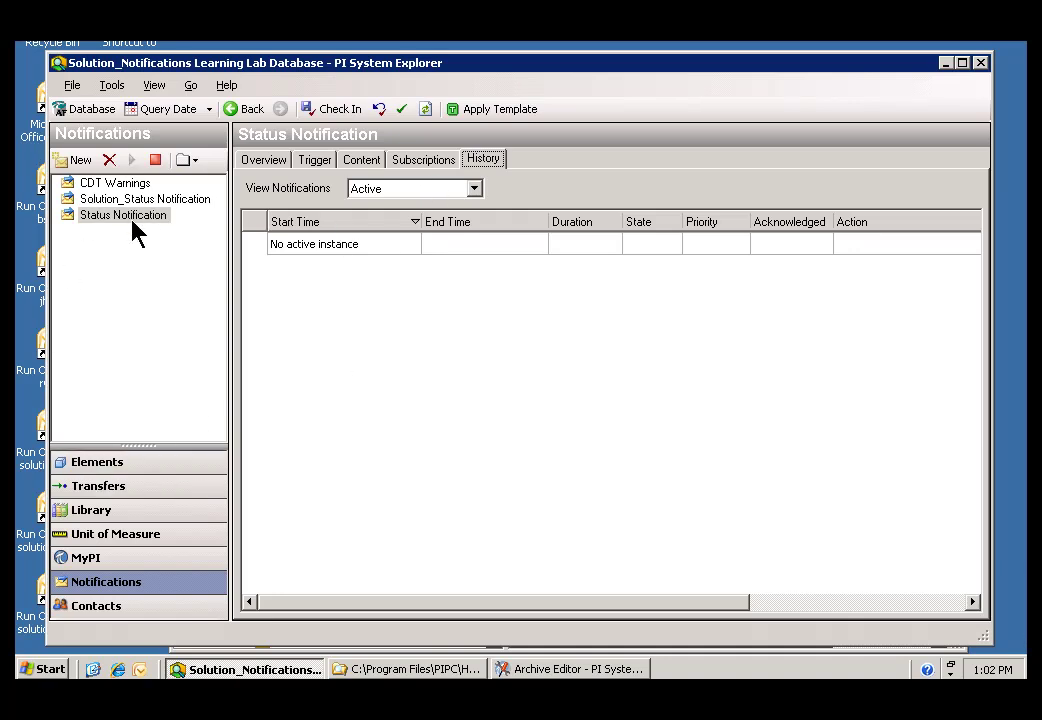
Step: Check that DeviceStatus's Temperature attribute references PI point \\OSISOFT-TRNG\CDT158, reading about 166.9 °F
click(96, 468)
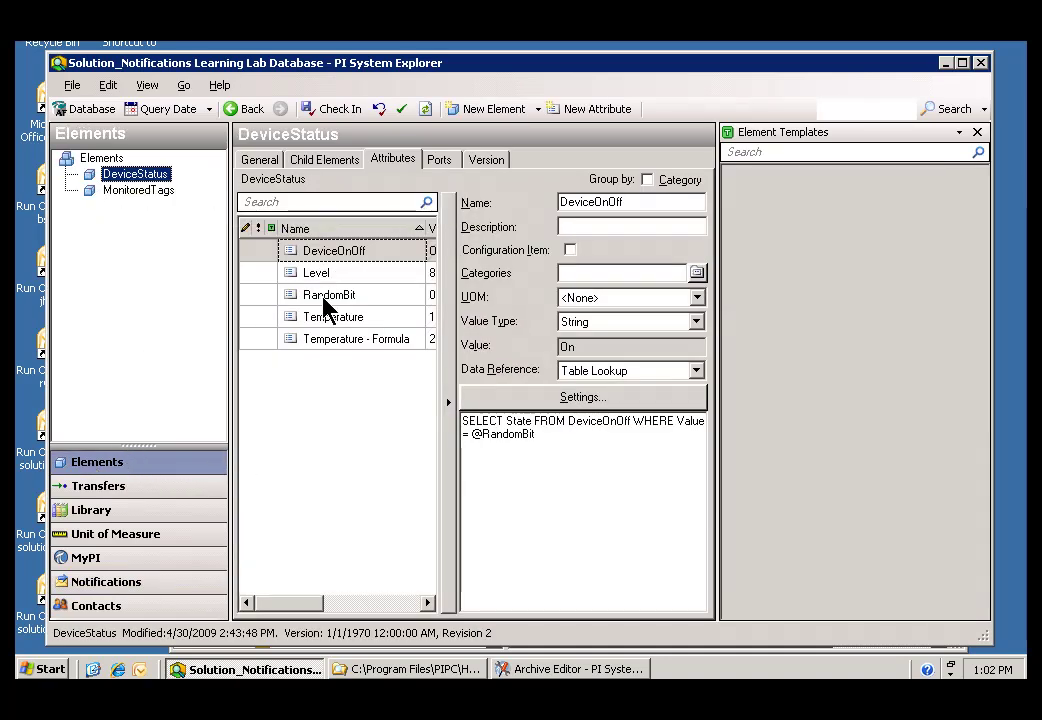
click(300, 318)
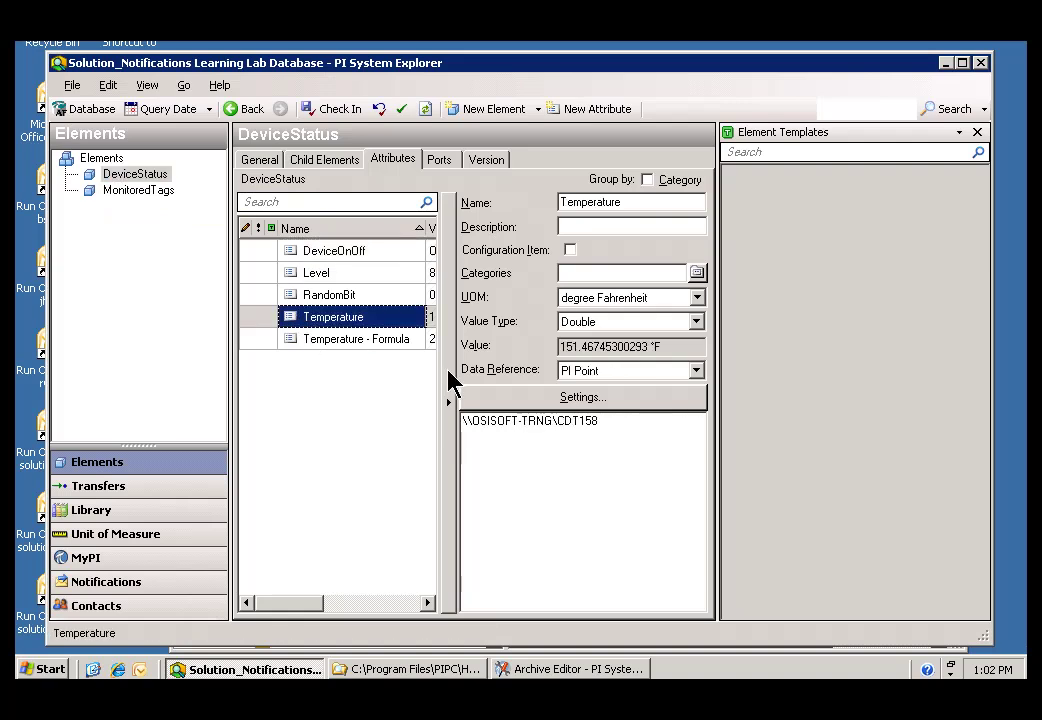
click(452, 408)
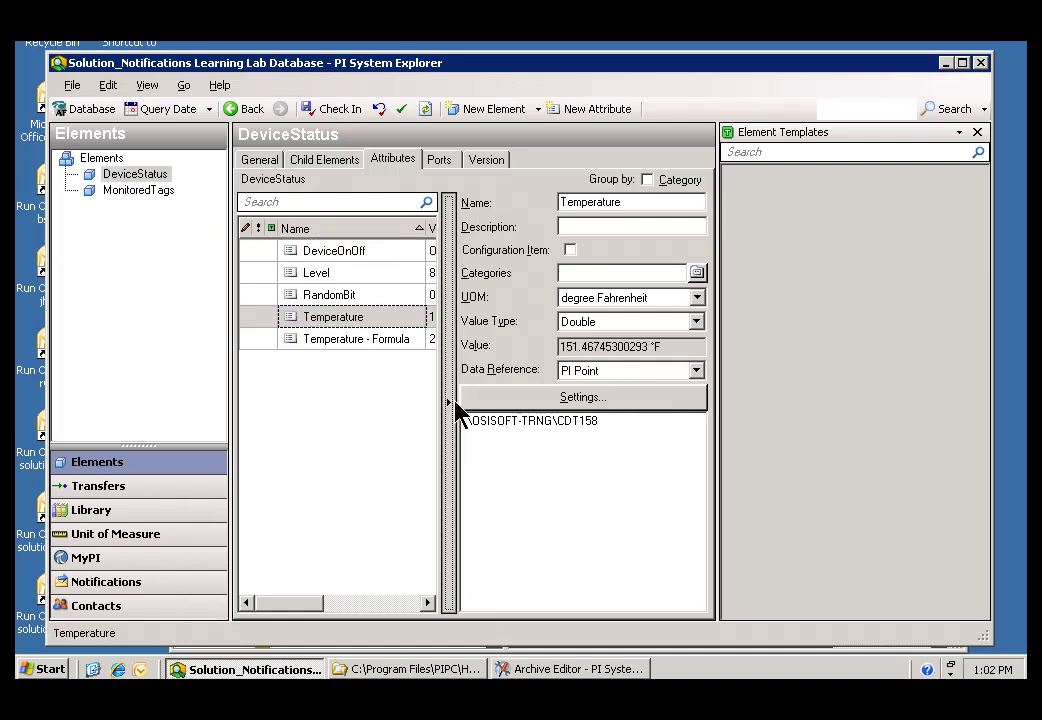
click(577, 411)
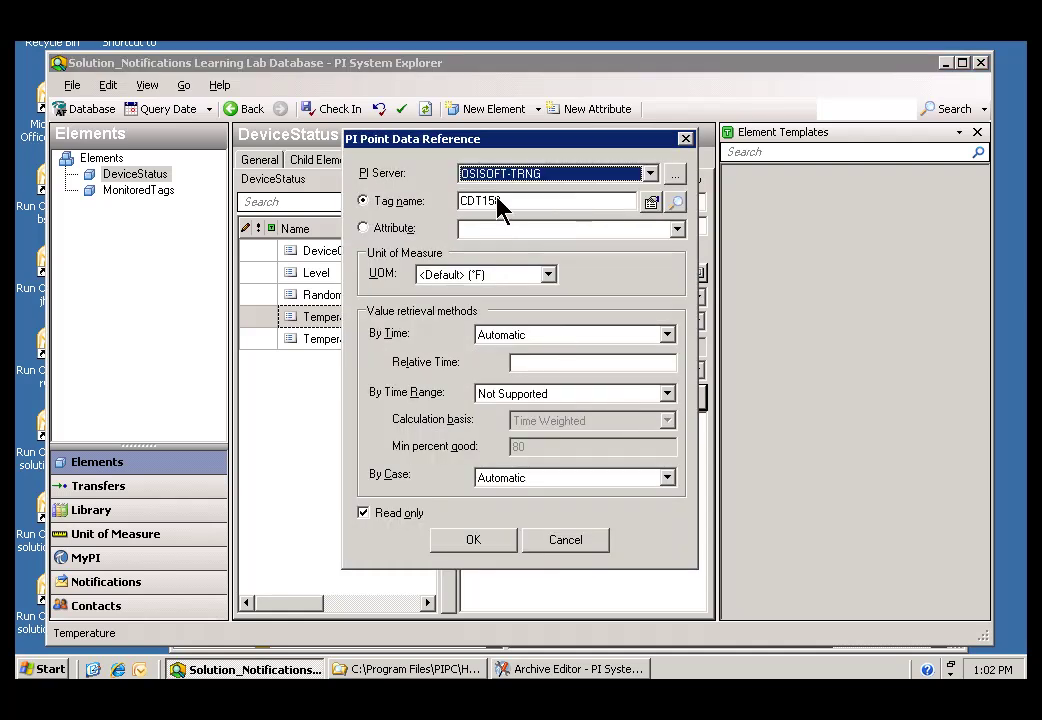
click(545, 541)
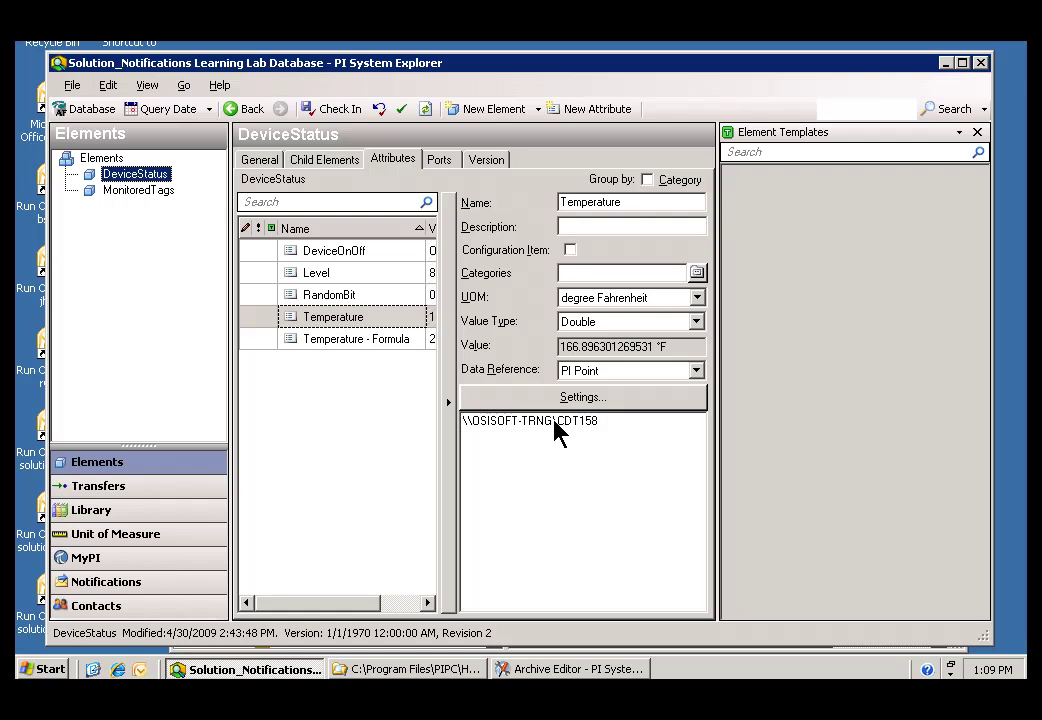
Step: Show Status Notification's trigger conditions, widening the Configuration column to reveal the full formula
click(95, 582)
click(95, 215)
click(316, 160)
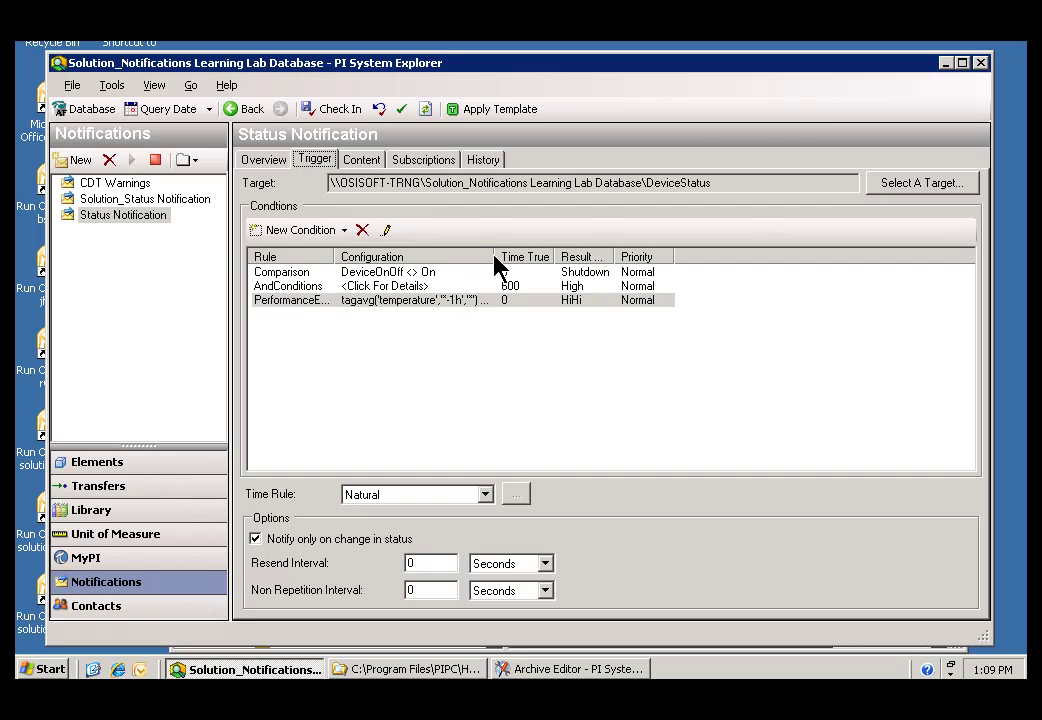
drag(499, 267, 560, 267)
Step: Underline the tagavg('temperature','*-1h','*') formula and its >= 300 threshold, then clear the annotations
click(340, 318)
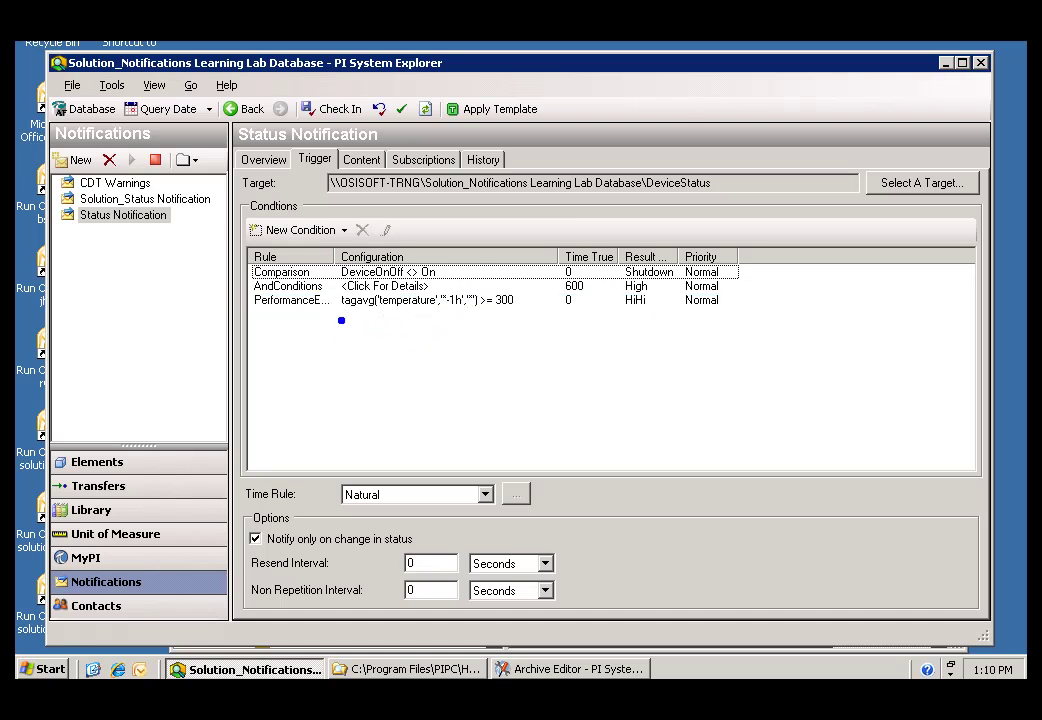
drag(376, 318, 432, 316)
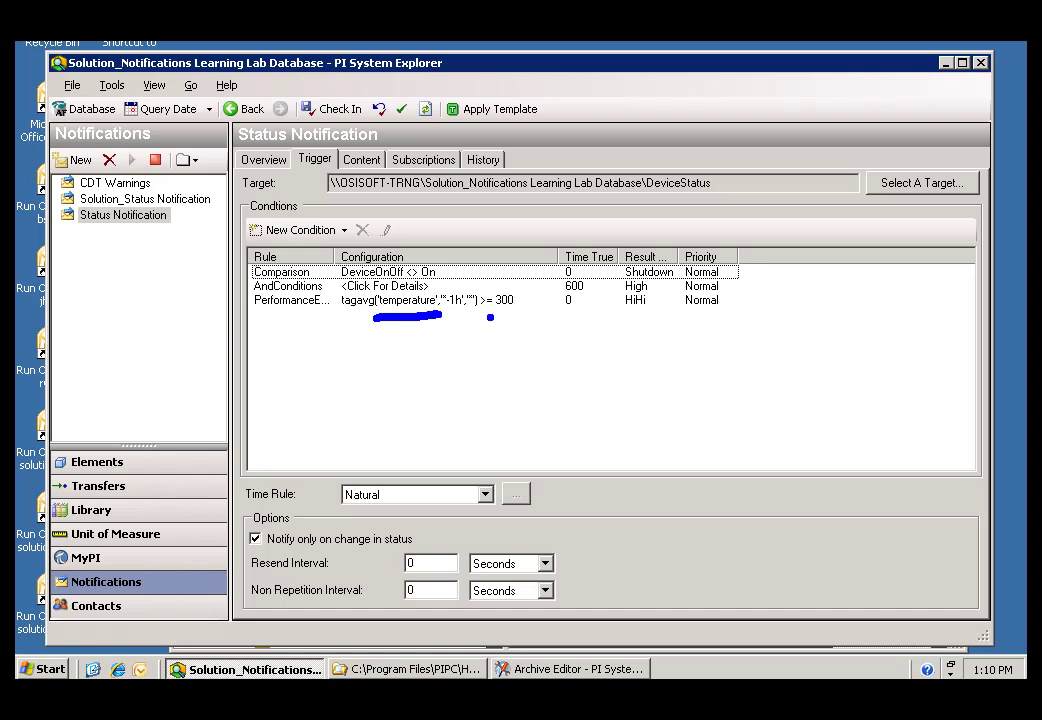
drag(490, 317, 543, 317)
key(Escape)
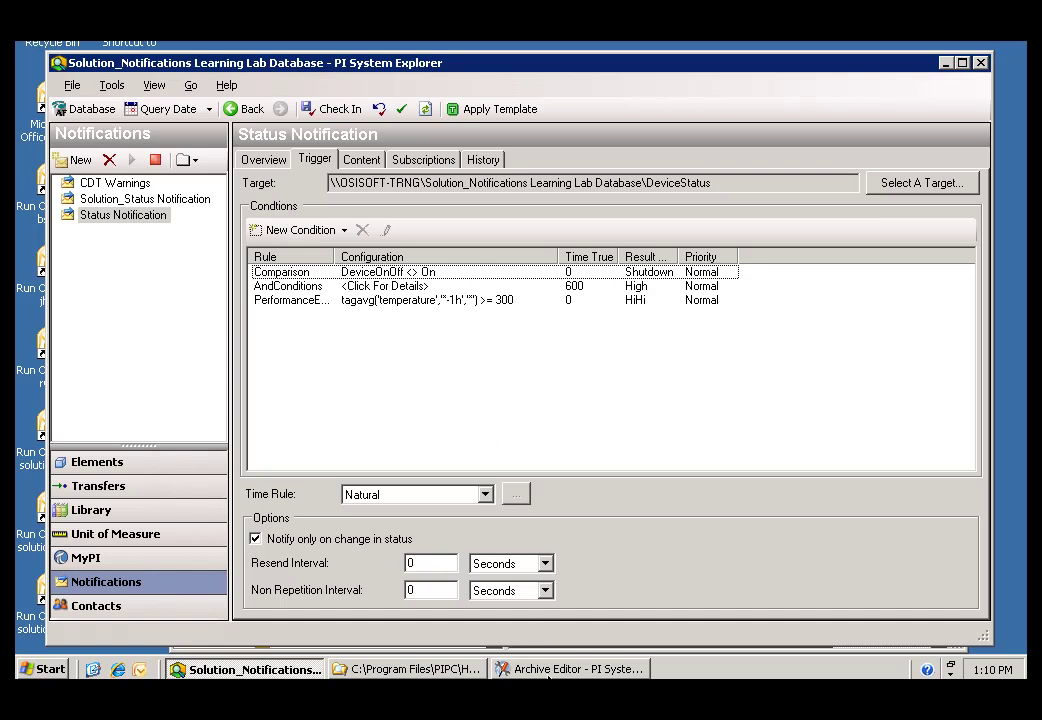
Step: Search tags with mask 'cd*t' in the Archive Editor, pick CDT158 and load its archived events
click(543, 670)
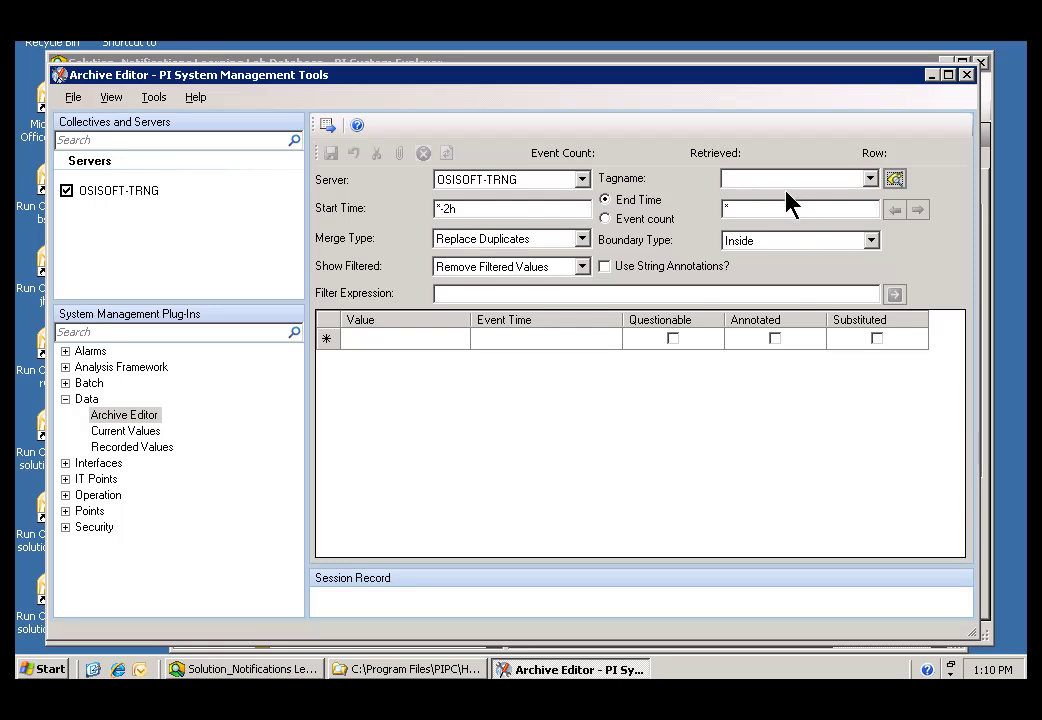
click(893, 181)
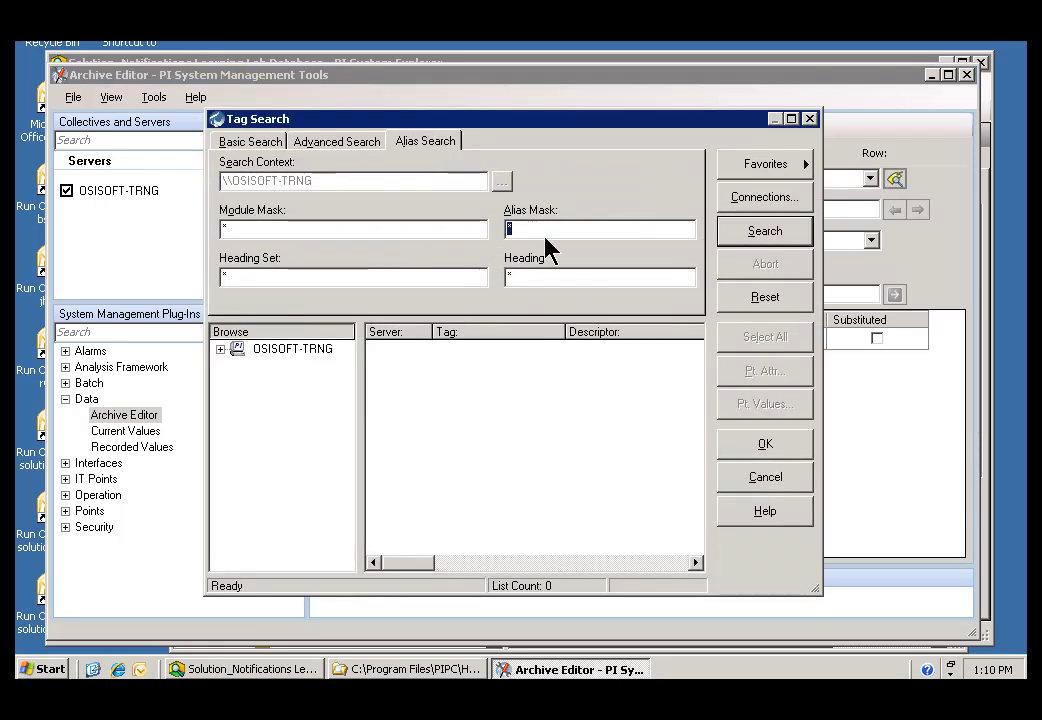
click(258, 145)
click(447, 183)
click(280, 236)
double_click(280, 236)
text(cd*t)
click(741, 242)
click(346, 350)
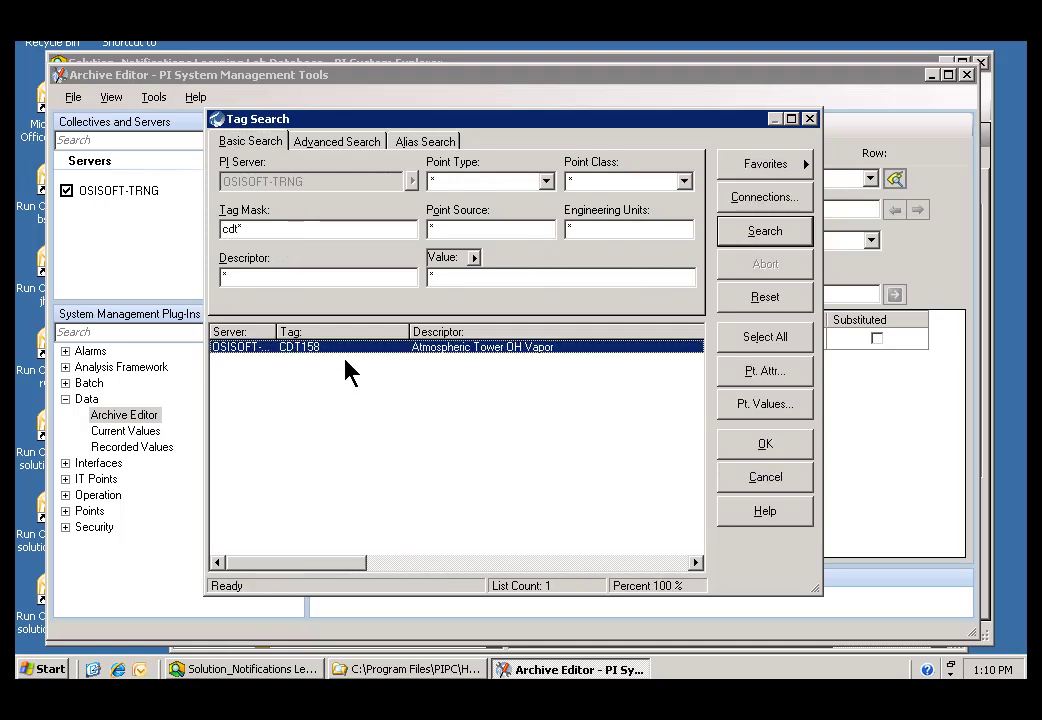
click(762, 446)
drag(962, 375, 955, 345)
Step: Retrieve CDT158's archive events for the last hour (start time *-1h)
click(484, 211)
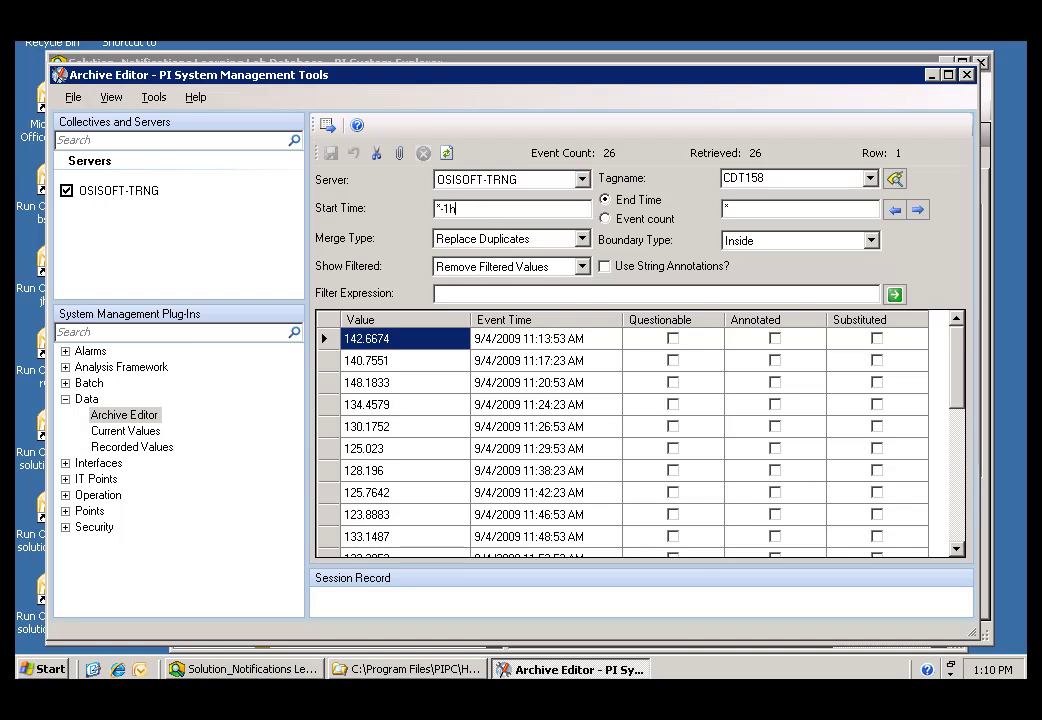
click(893, 296)
drag(963, 388, 958, 354)
drag(958, 430, 954, 477)
Step: Enter 30000 as a new CDT158 archive value and save it
click(378, 537)
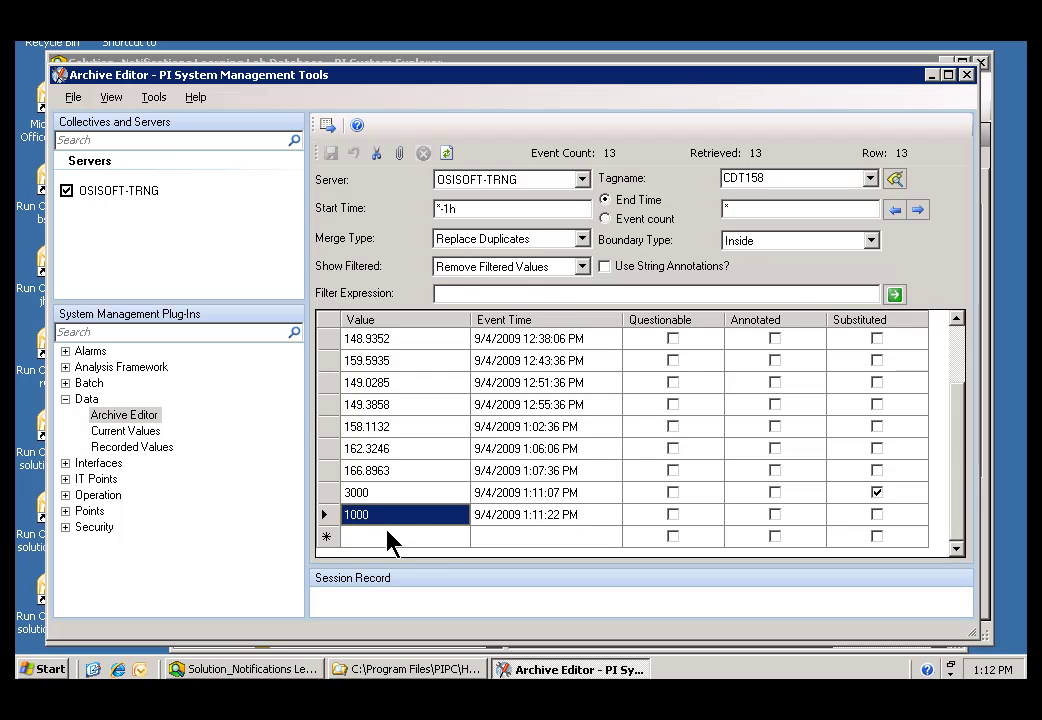
click(417, 537)
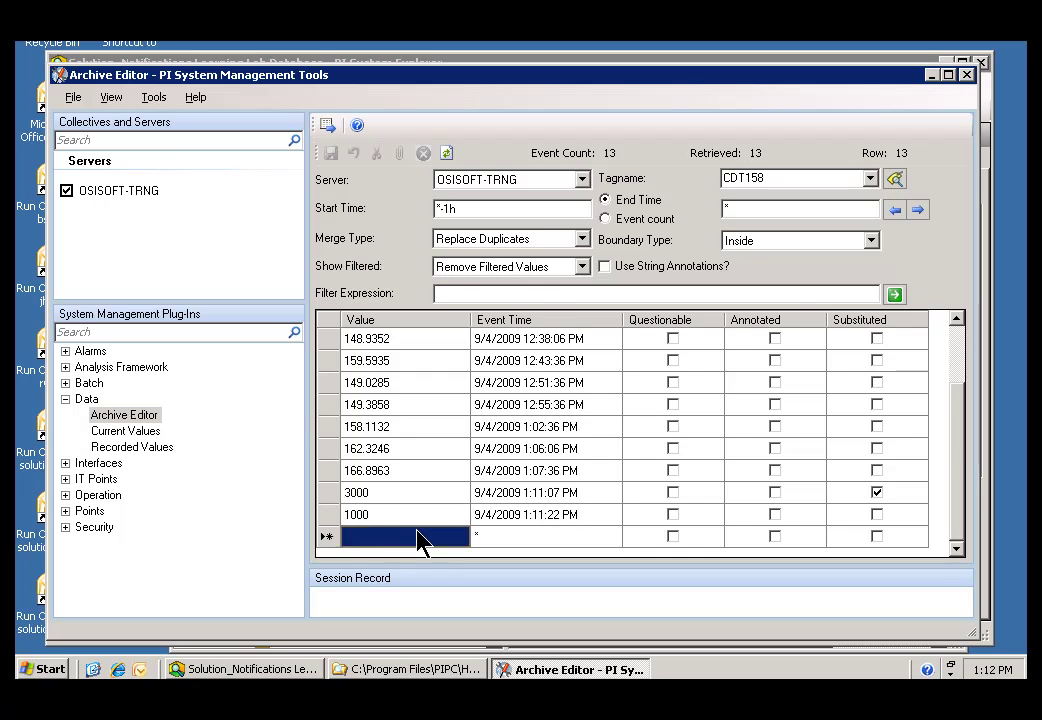
text(3000)
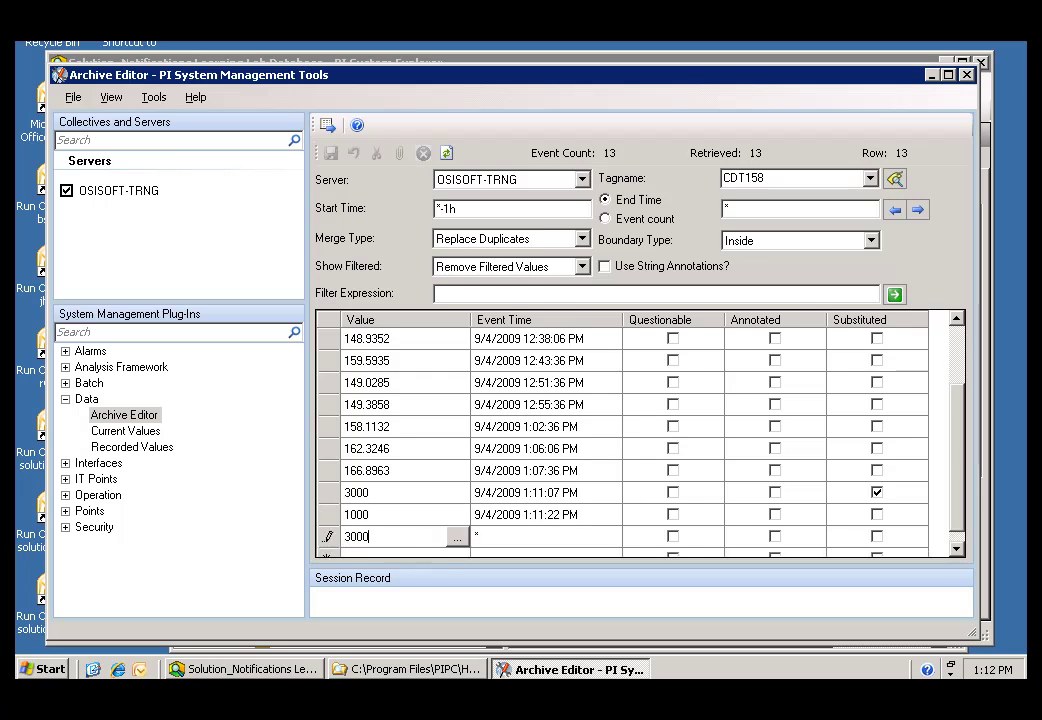
text(0)
click(507, 540)
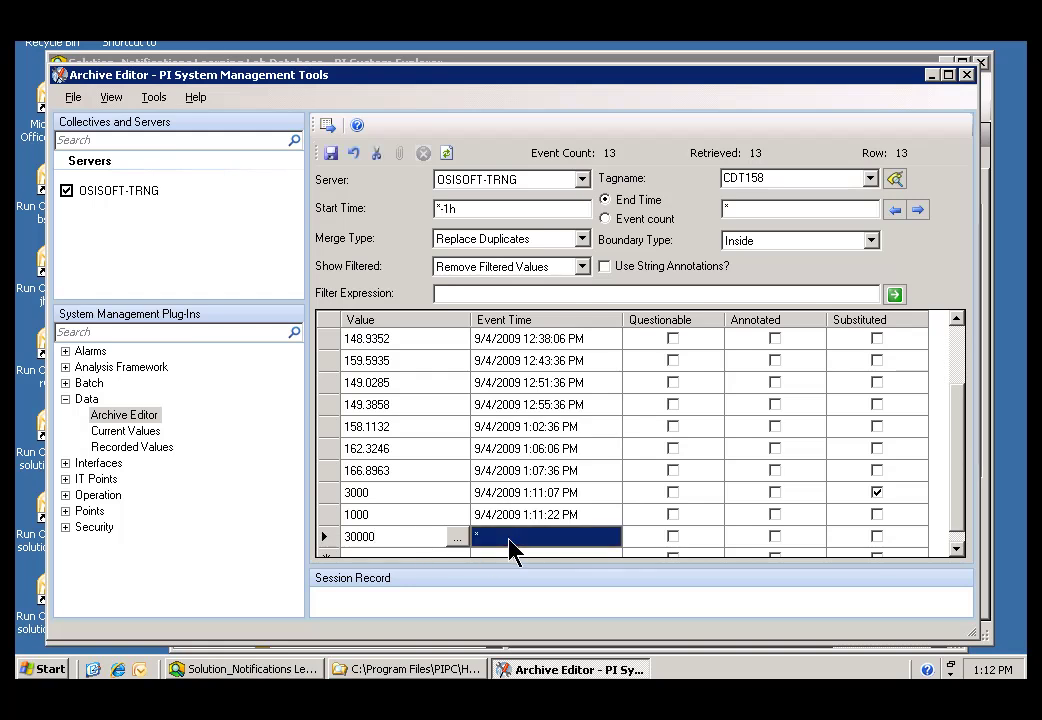
click(331, 155)
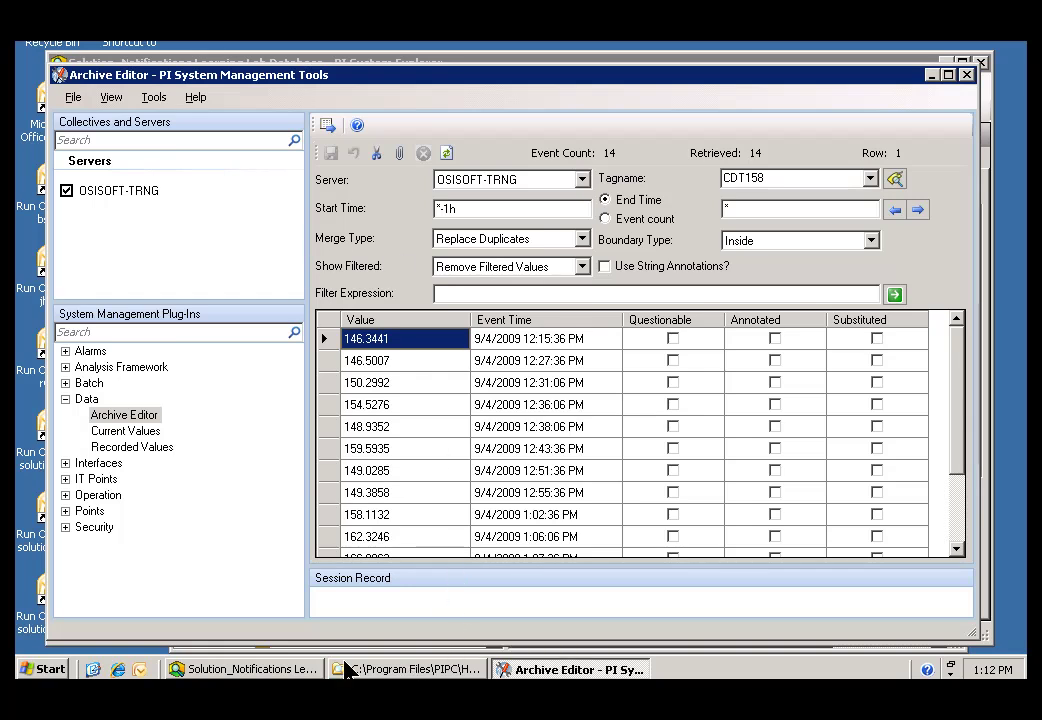
Step: Evaluate the temperature performance equation as True, then view the active Shutdown in Status Notification's History
click(268, 668)
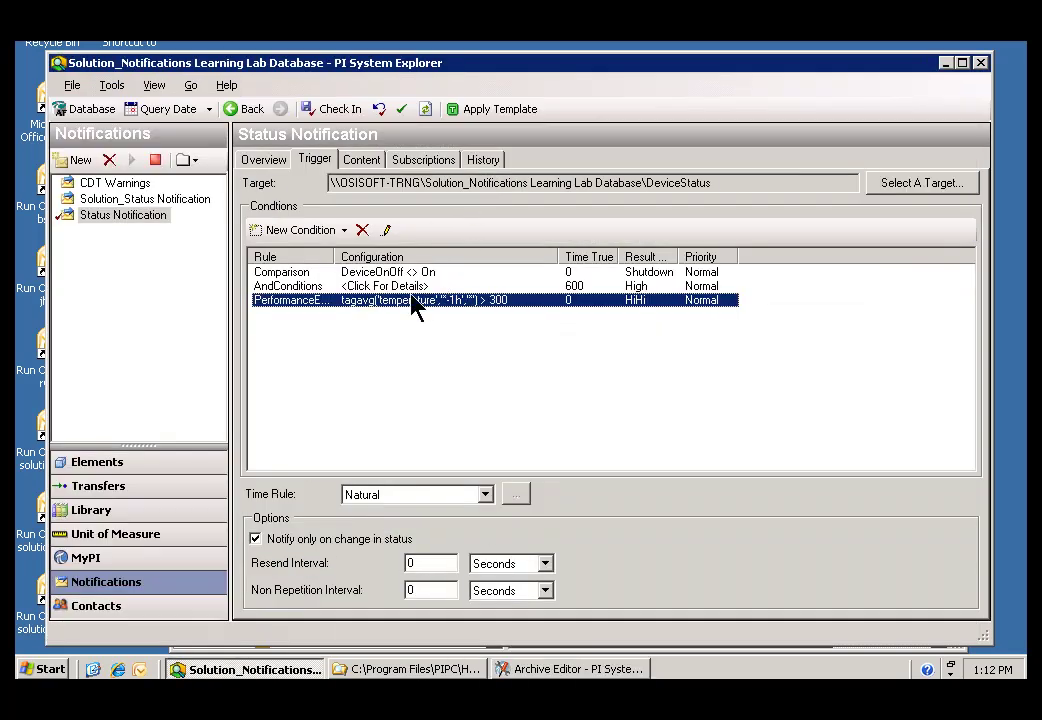
click(386, 231)
click(611, 240)
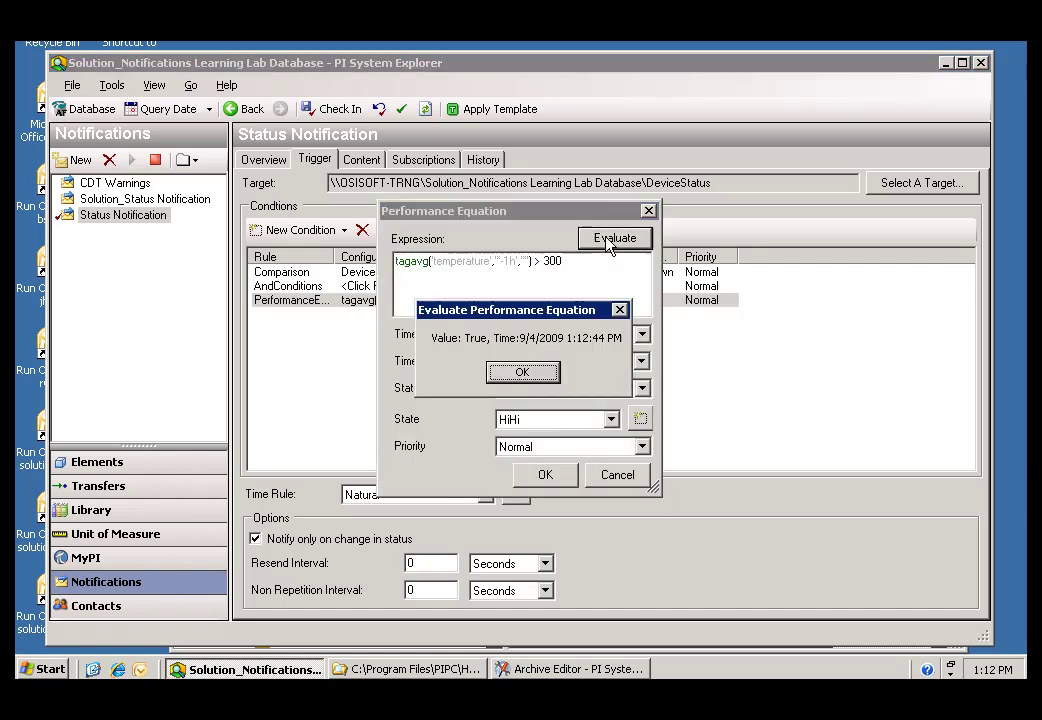
click(521, 373)
click(547, 478)
click(484, 160)
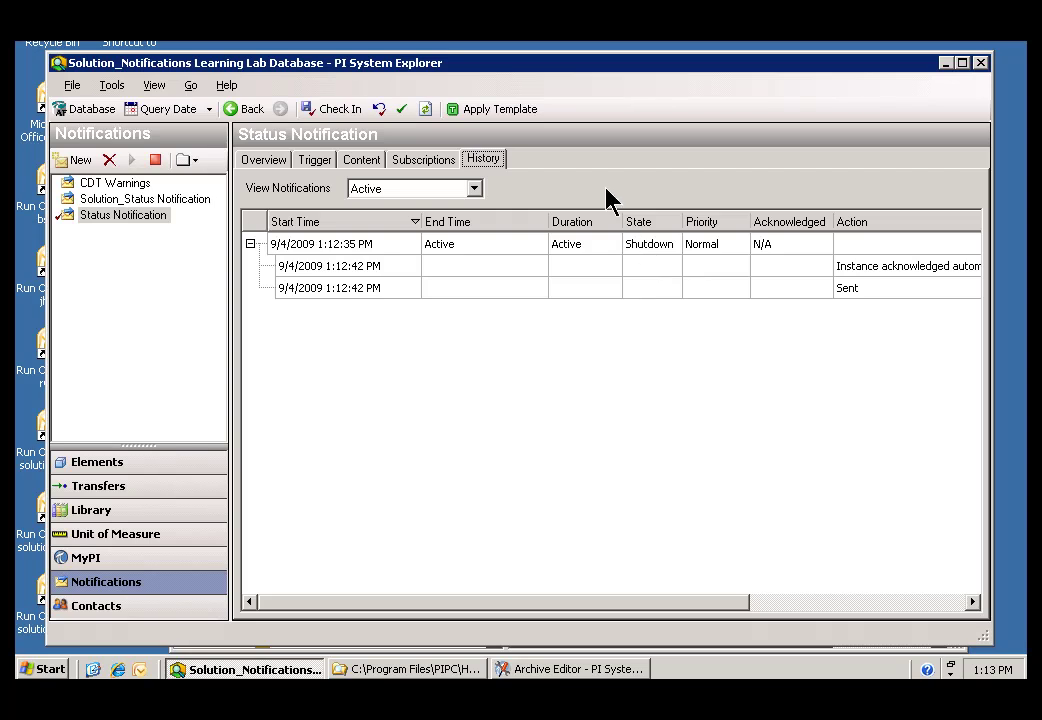
Step: List Recent notifications from the last day, showing three Shutdowns, then go back to the Trigger tab
click(475, 190)
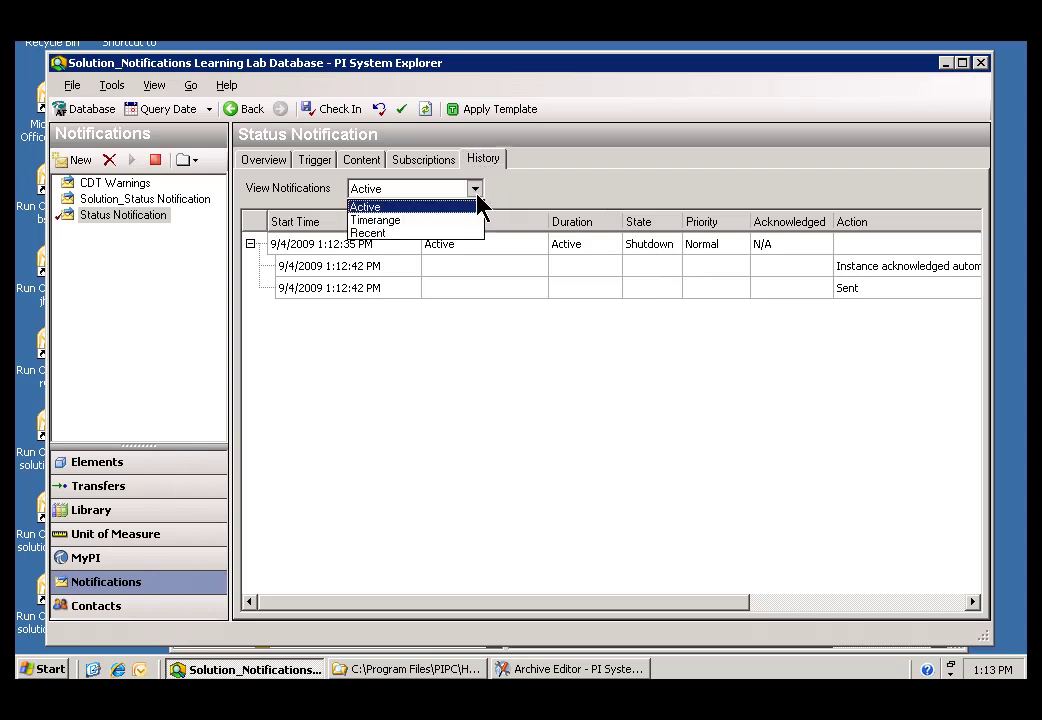
click(370, 233)
click(783, 189)
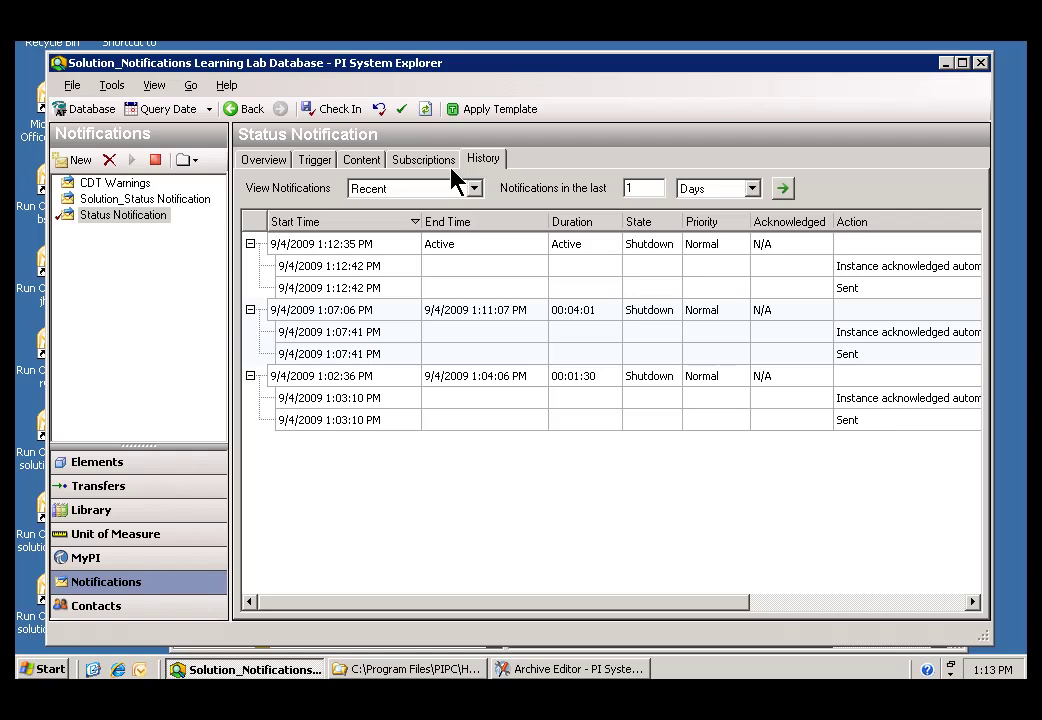
click(313, 162)
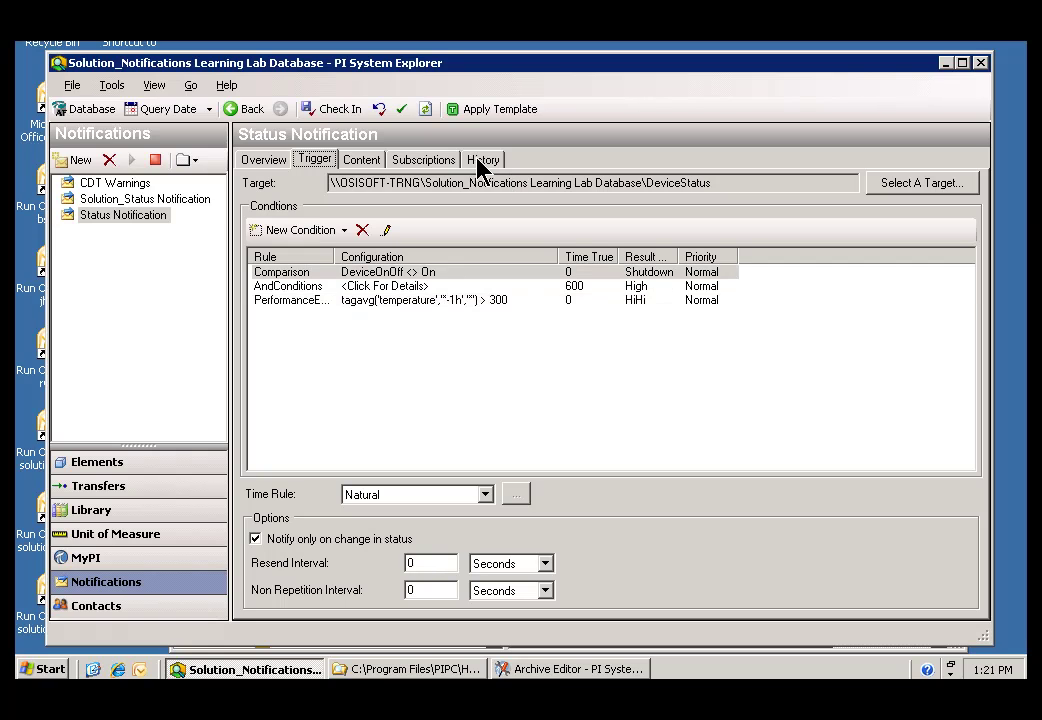
Step: Check the new active HiHi entry in History, then display the Email subscription's subject and content
click(481, 162)
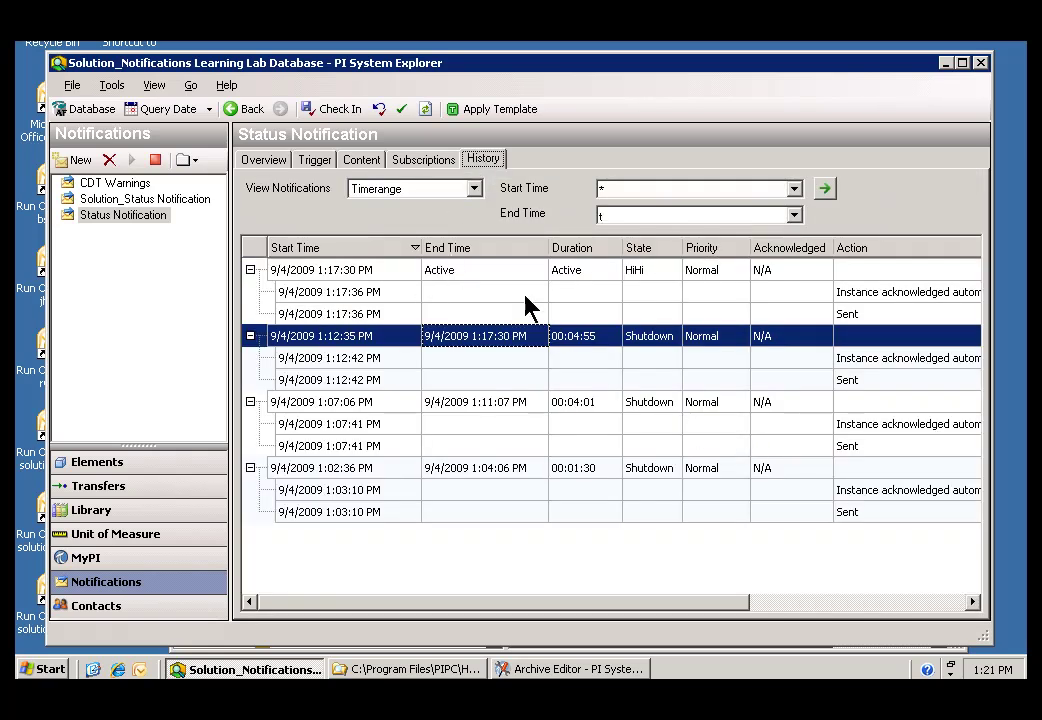
click(300, 269)
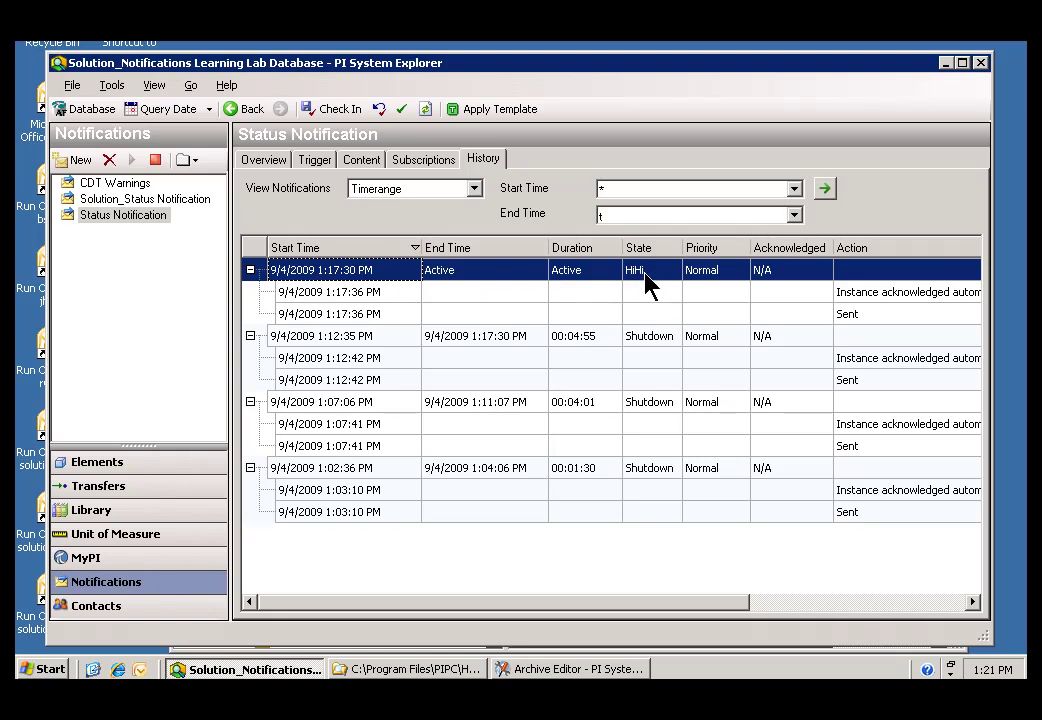
click(314, 161)
click(282, 299)
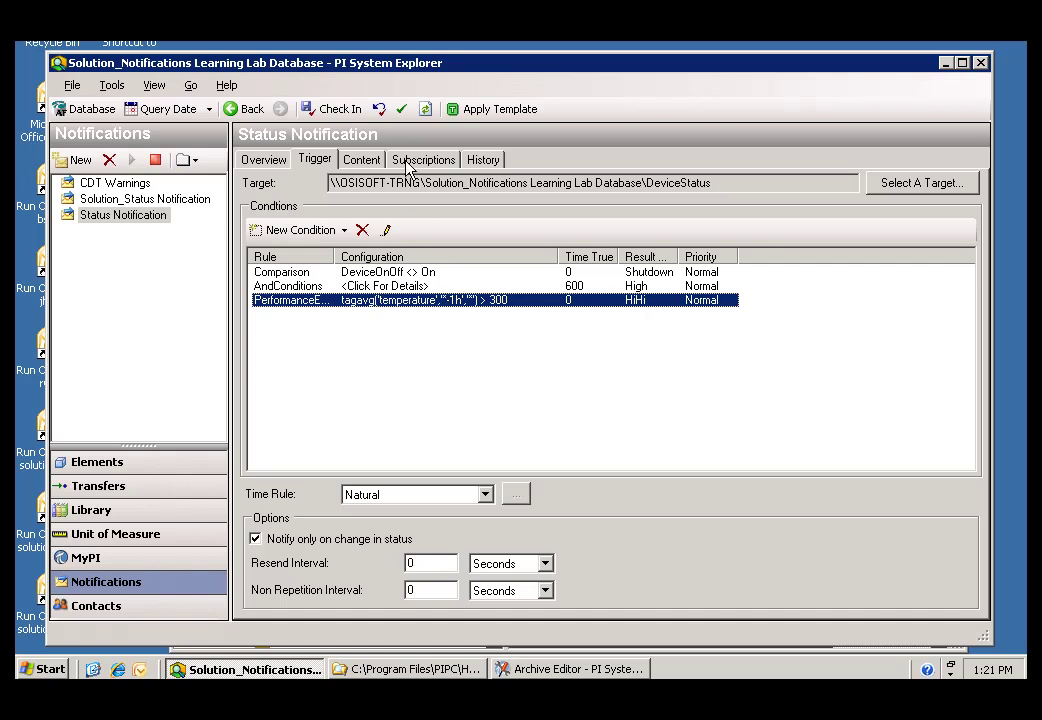
click(484, 163)
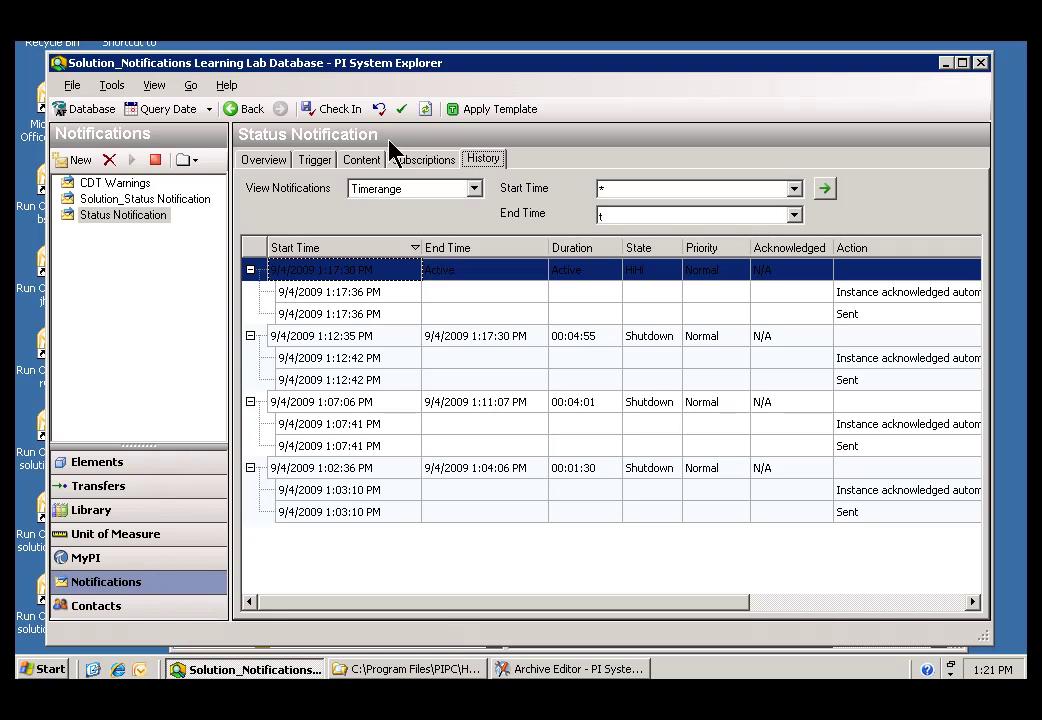
click(420, 163)
click(314, 224)
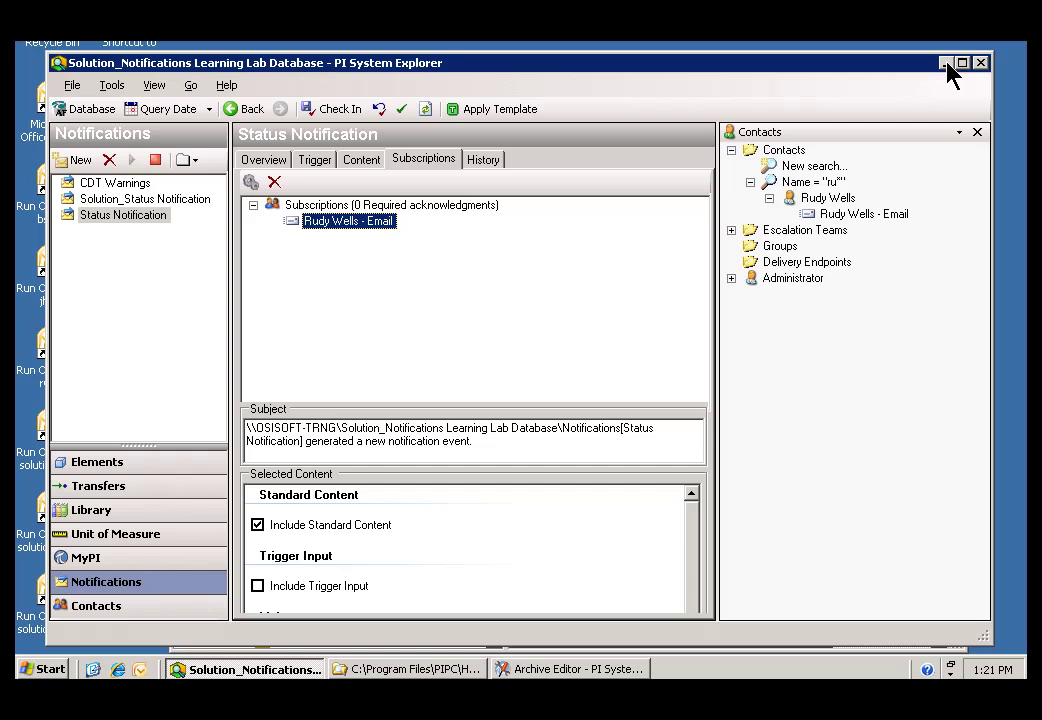
Step: Minimize all windows to the desktop and launch Outlook from the recipient's Run Outlook shortcut
click(946, 63)
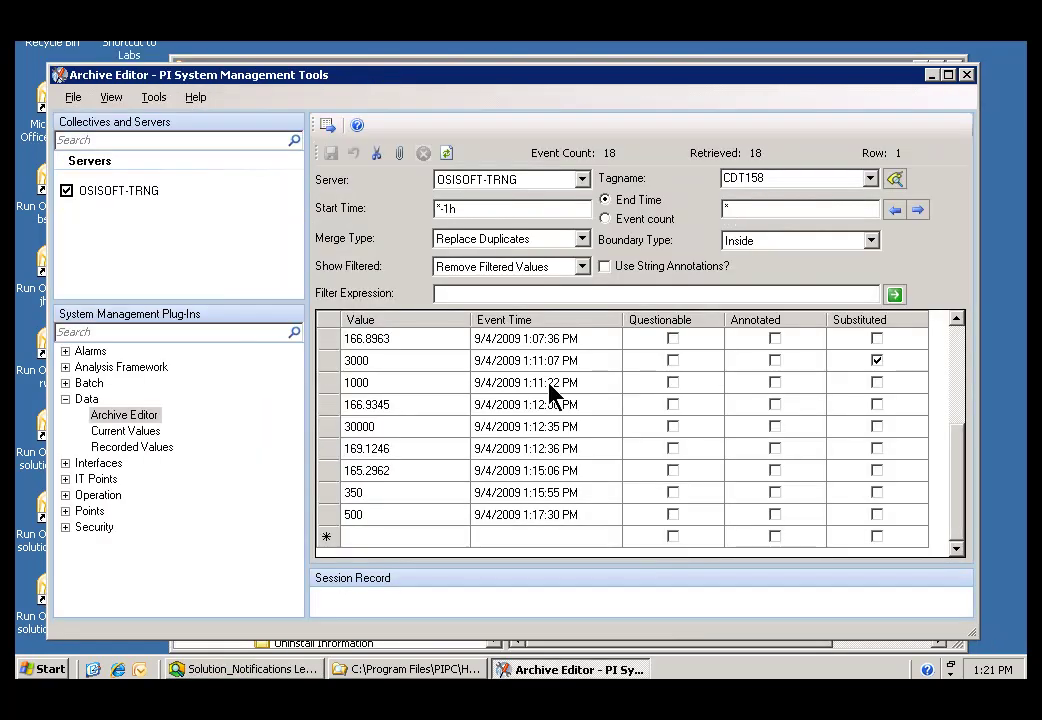
right_click(836, 665)
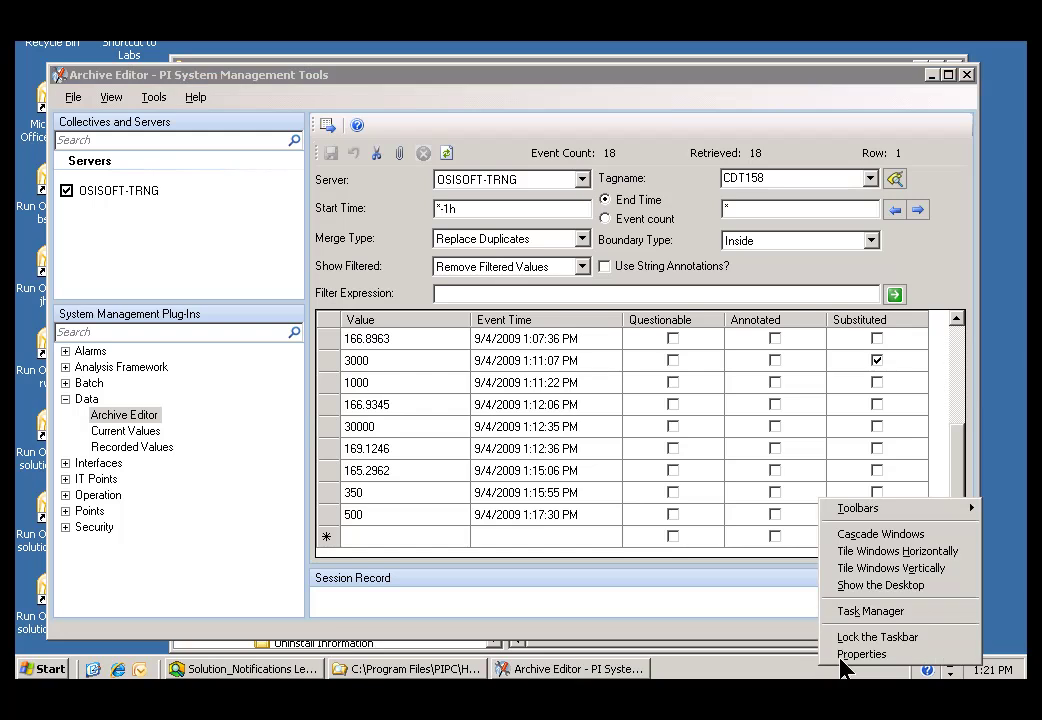
click(860, 587)
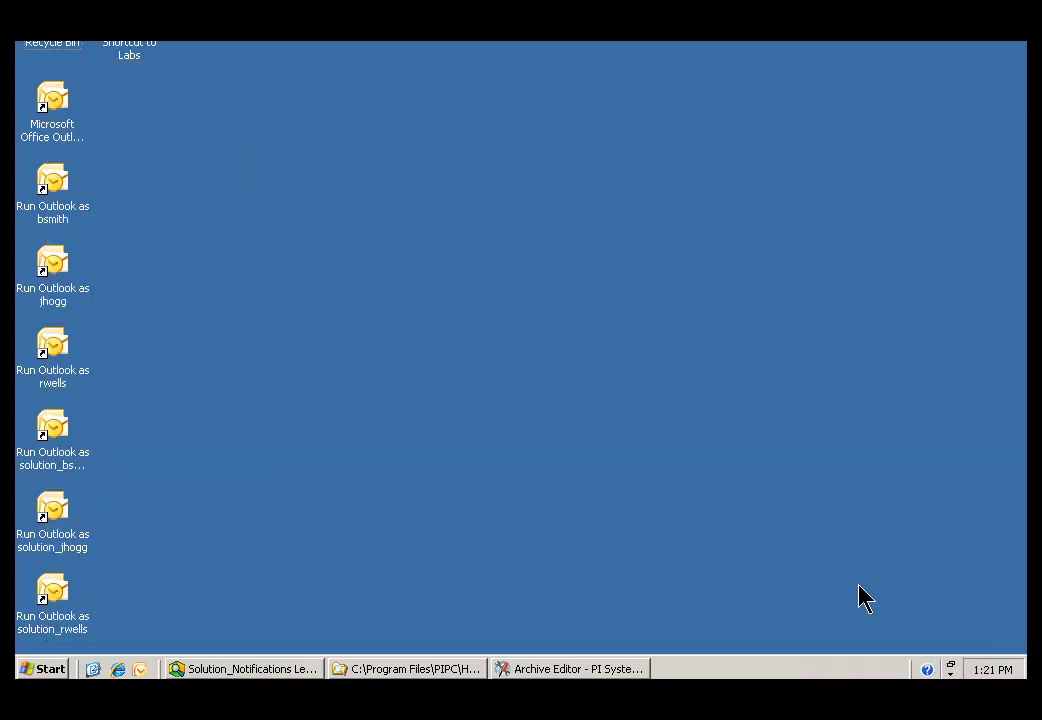
double_click(55, 352)
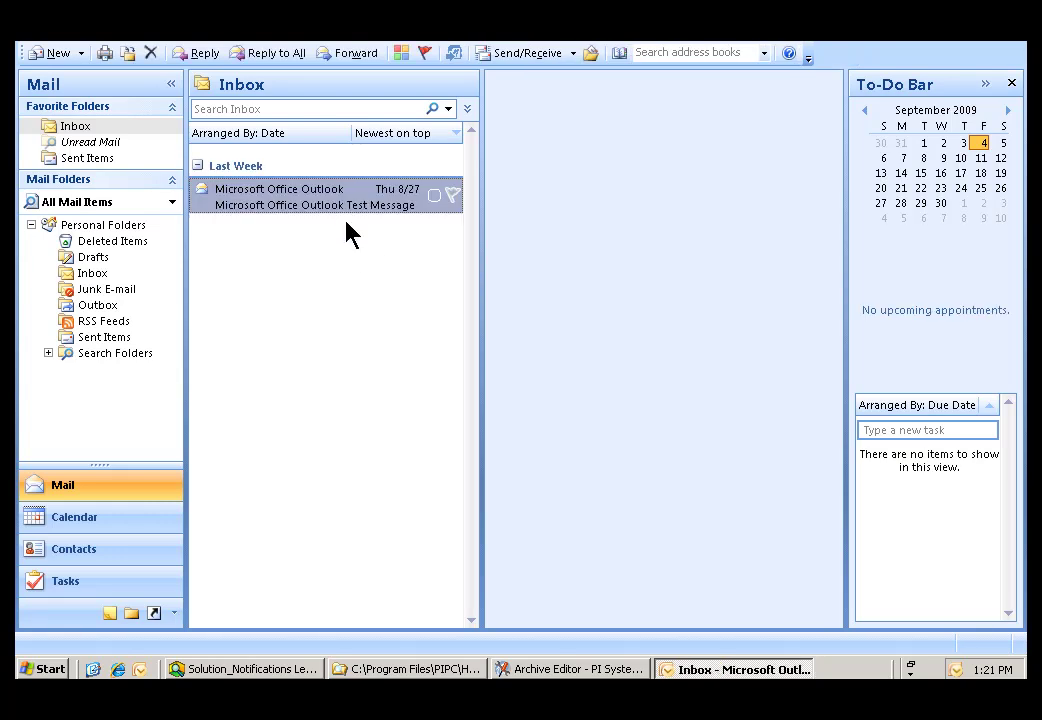
Step: Read the test message and the 1:03–1:18 PM Status Notification emails, then return to the Archive Editor
click(376, 201)
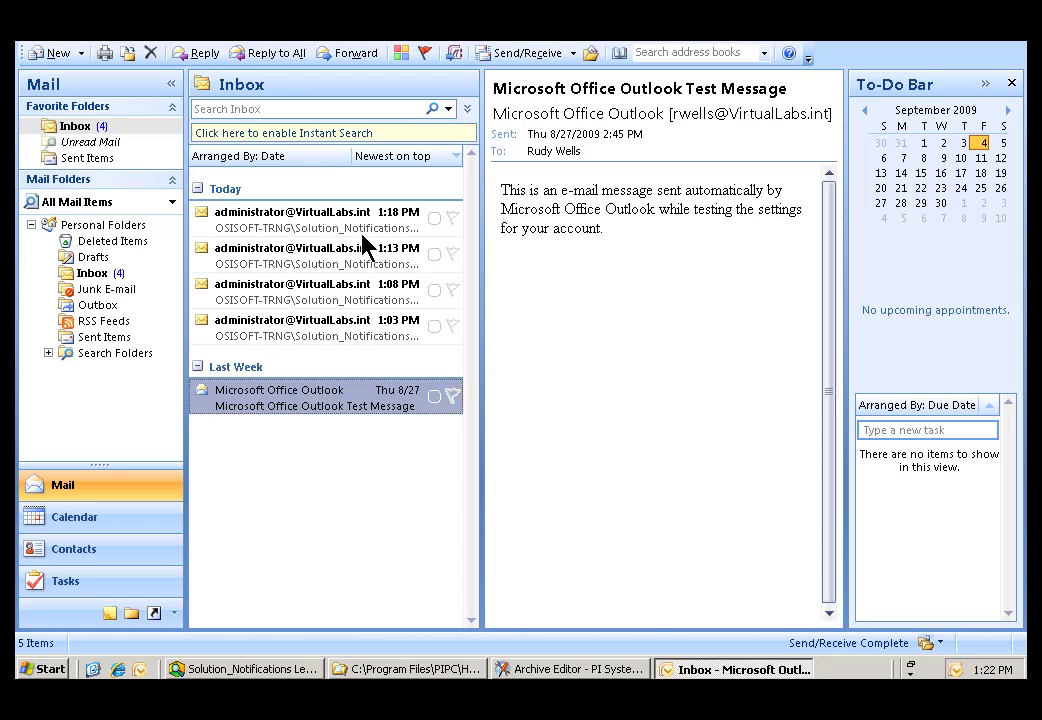
click(268, 333)
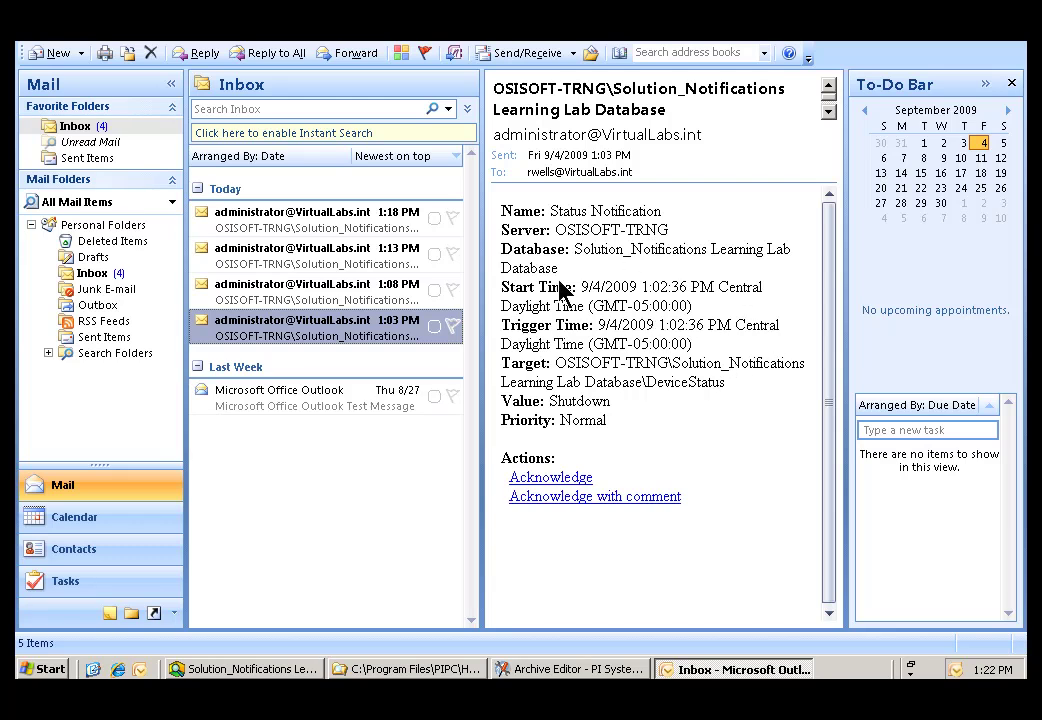
click(330, 298)
click(344, 256)
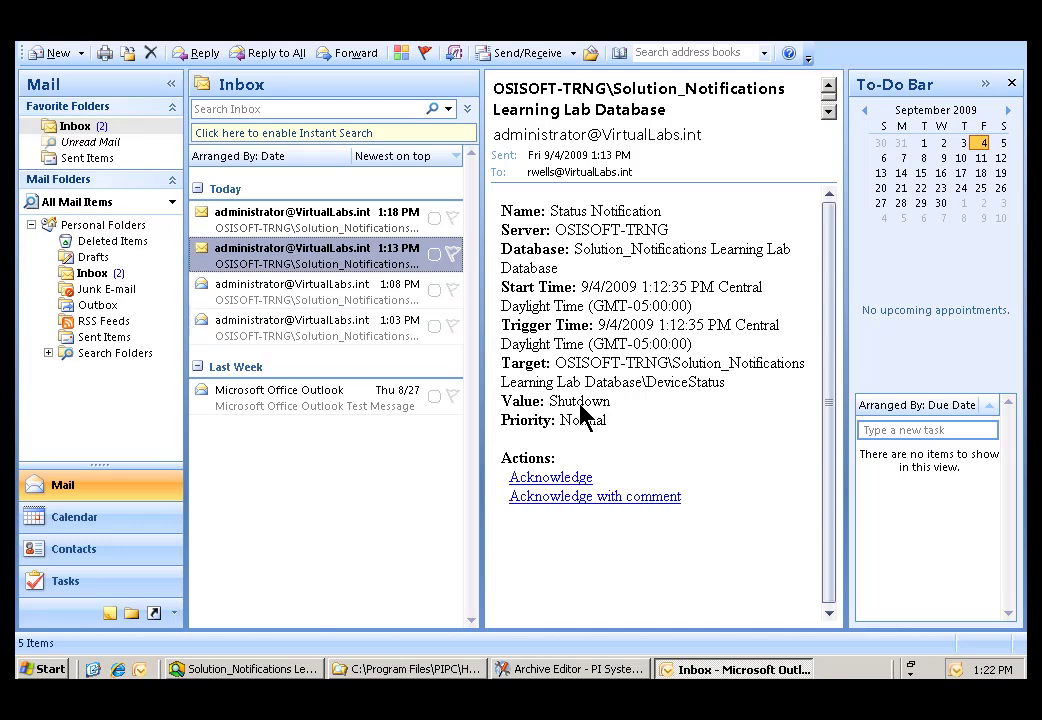
click(298, 222)
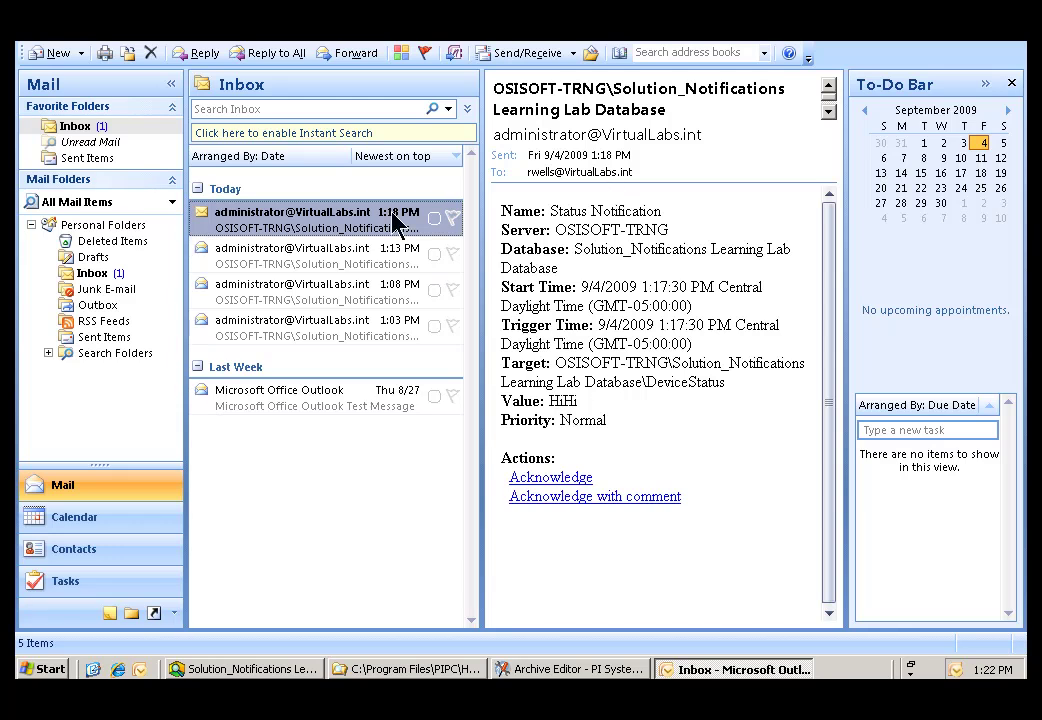
click(572, 669)
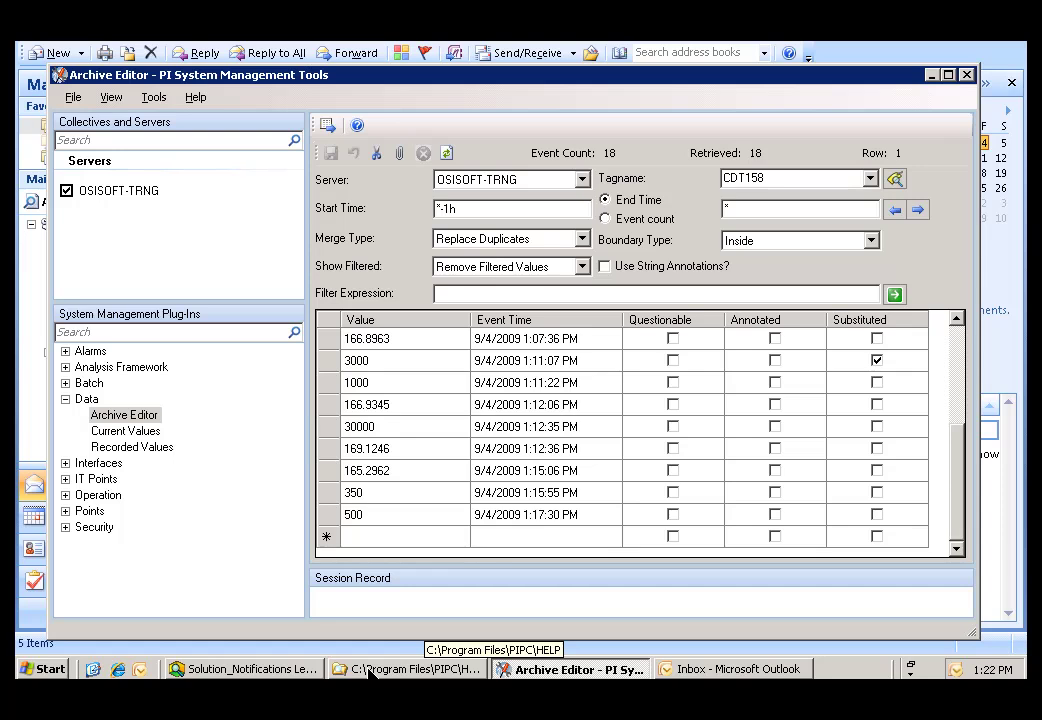
Step: Bring the Solution_Notifications PI System Explorer window back to the front
click(256, 670)
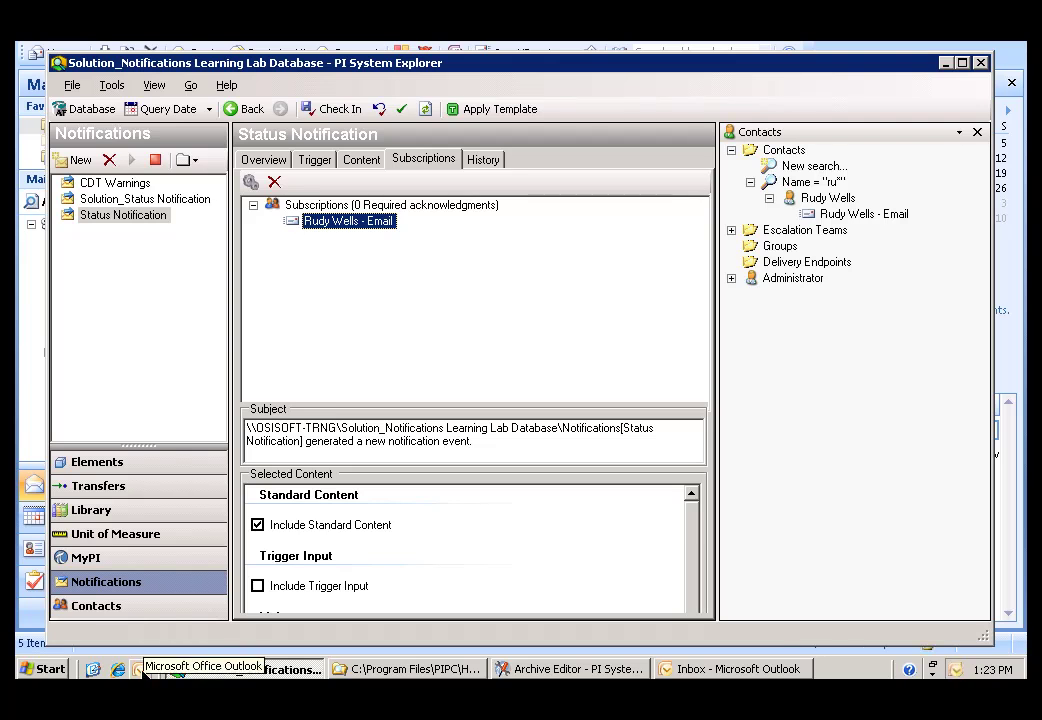
Step: Run the quick-launch Outlook as another user, entering the recipient's account as the user name
right_click(140, 670)
click(204, 487)
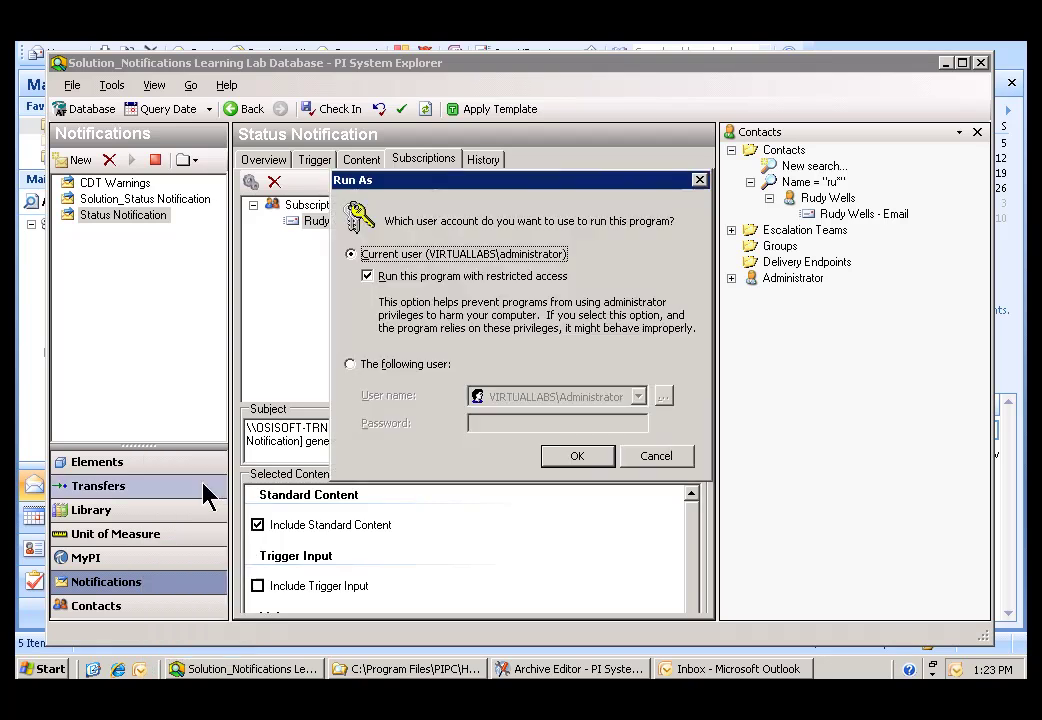
click(352, 366)
double_click(565, 398)
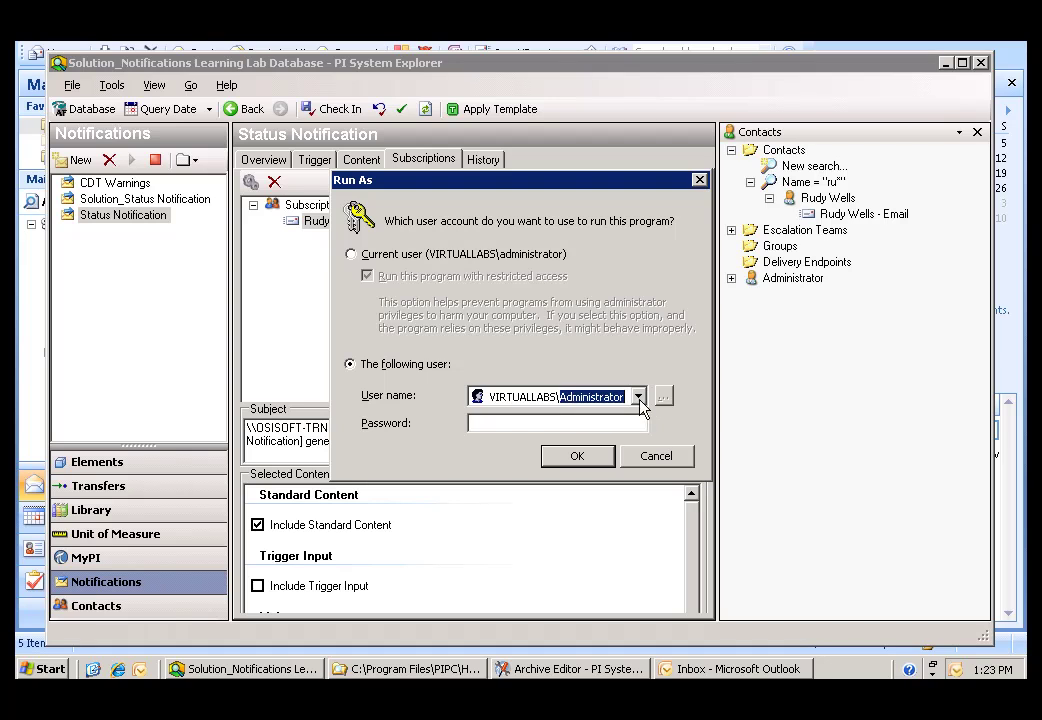
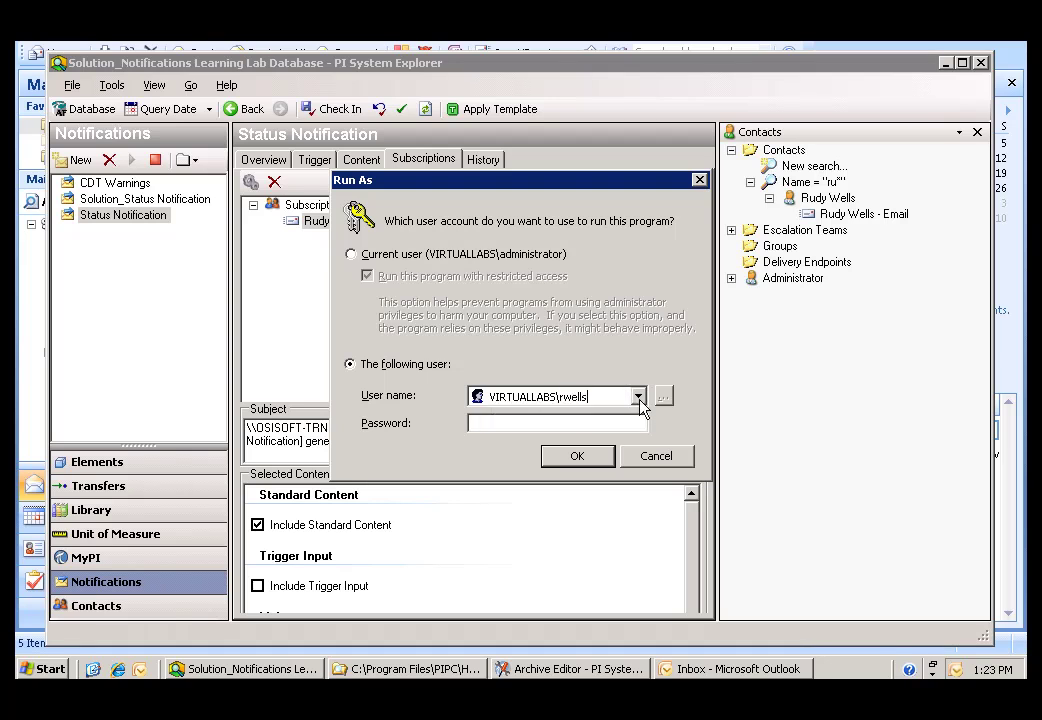